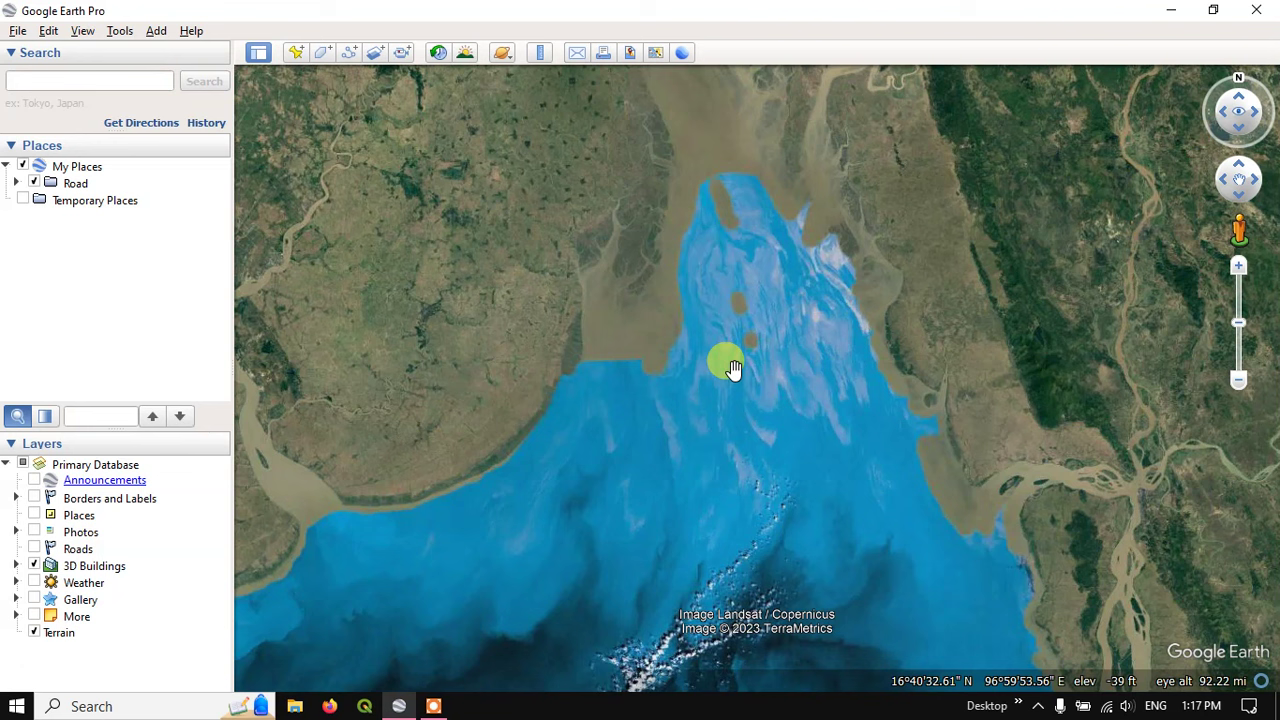
# Step: Open the file browser in Downloads > Raster and show the supported file-type list
pyautogui.click(18, 31)
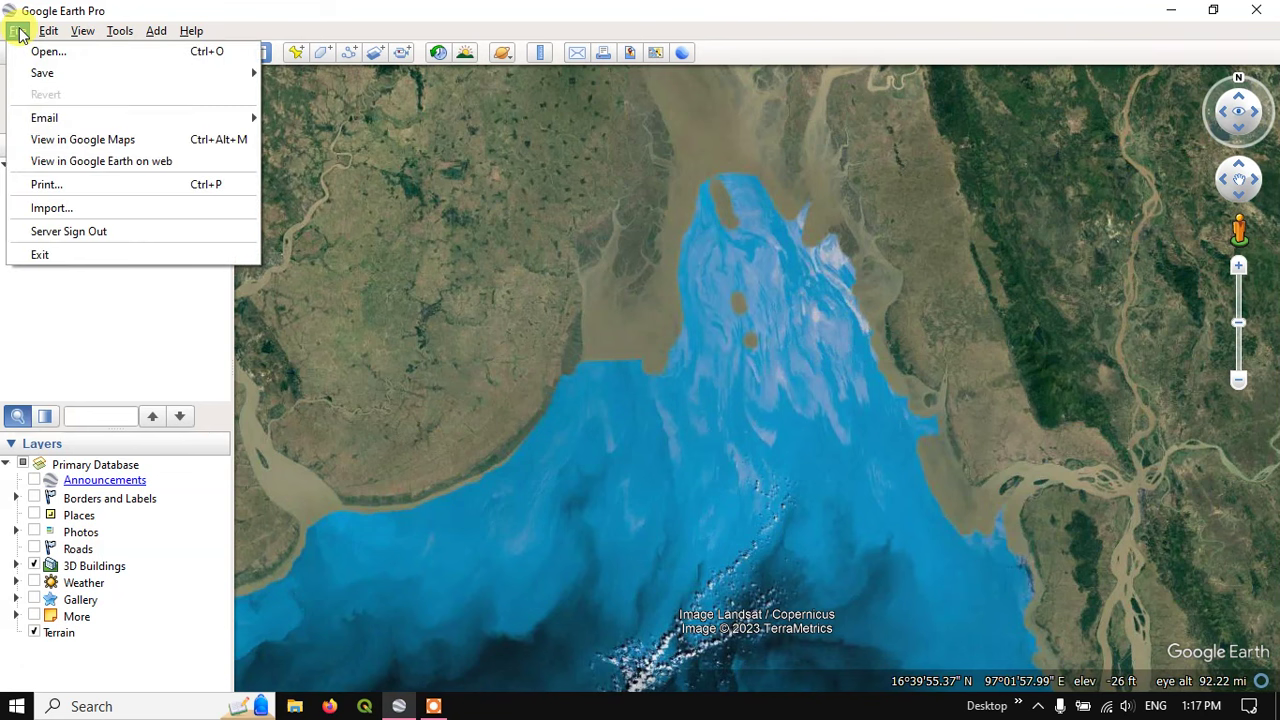
pyautogui.click(38, 51)
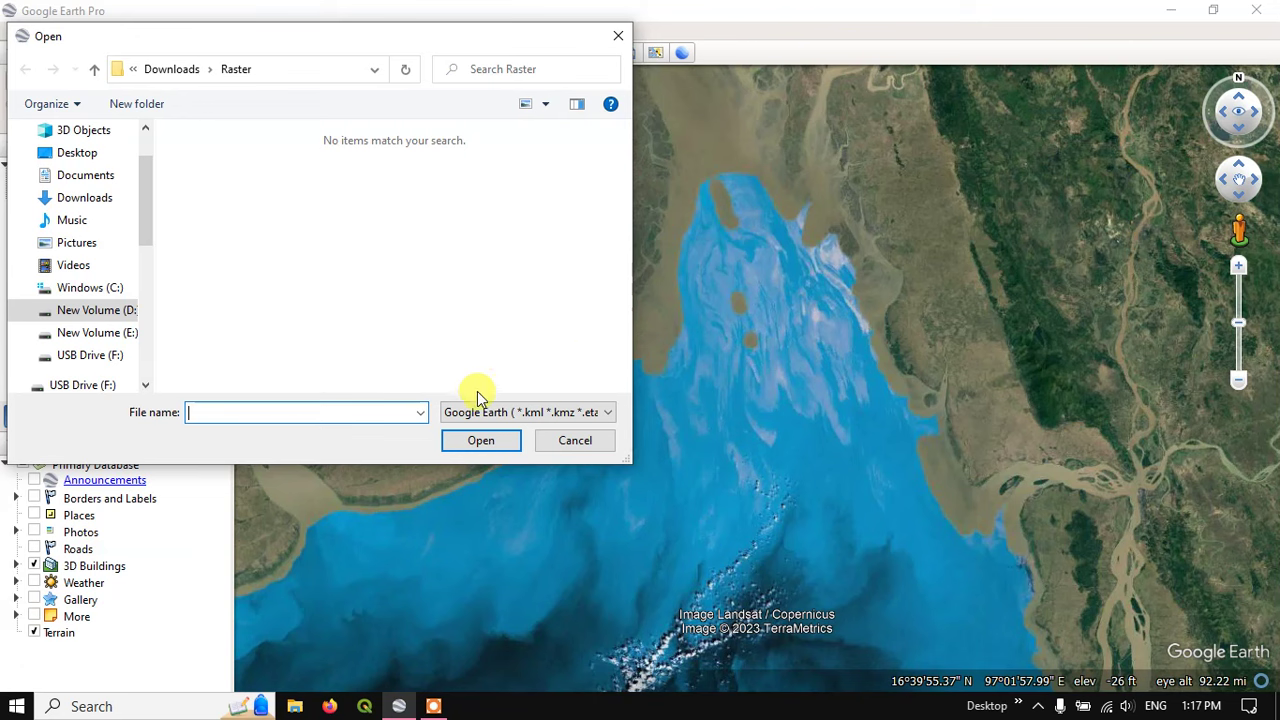
pyautogui.click(497, 418)
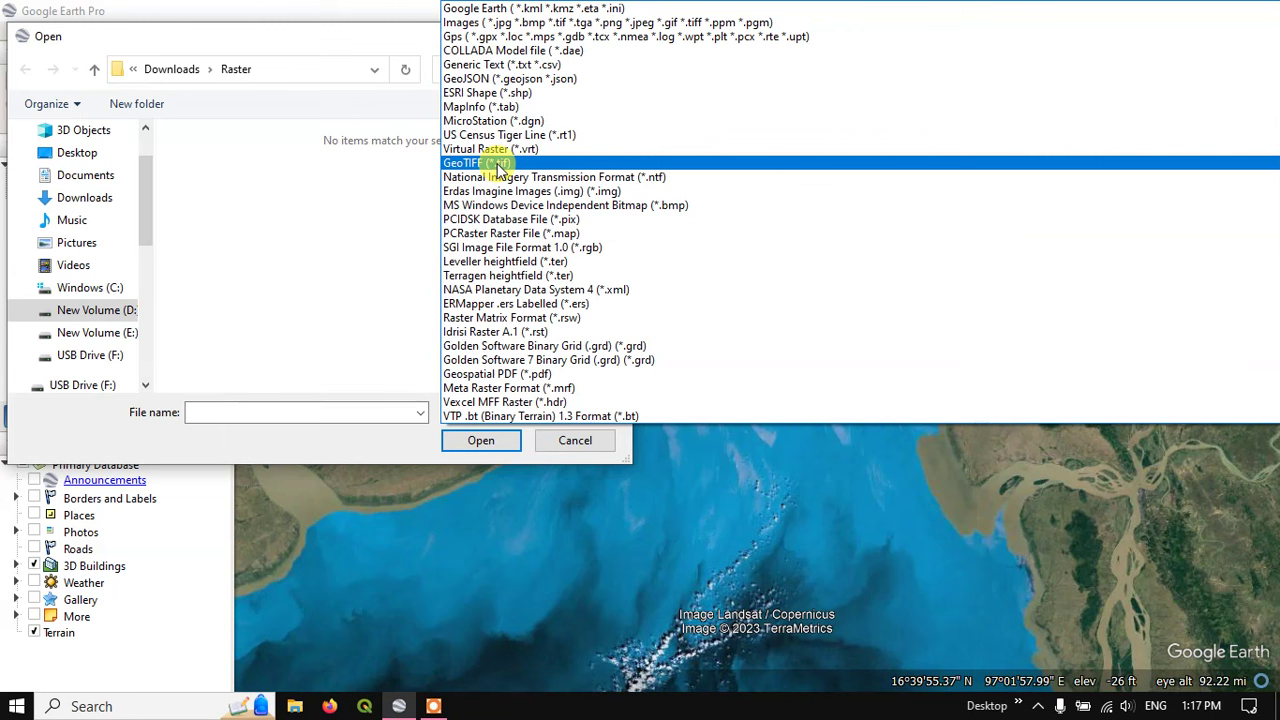
# Step: Filter to GeoTIFF (*.tif) and open Hillshade, reaching the oversized-image warning
pyautogui.click(497, 163)
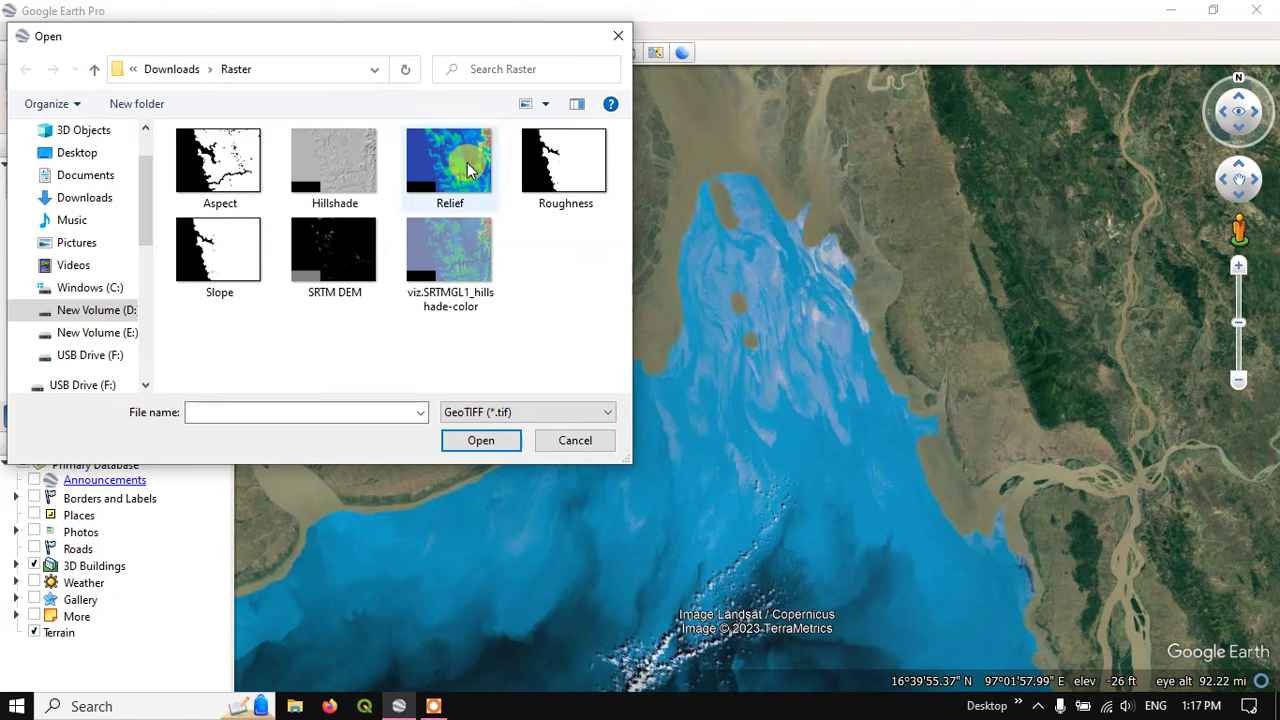
pyautogui.click(341, 170)
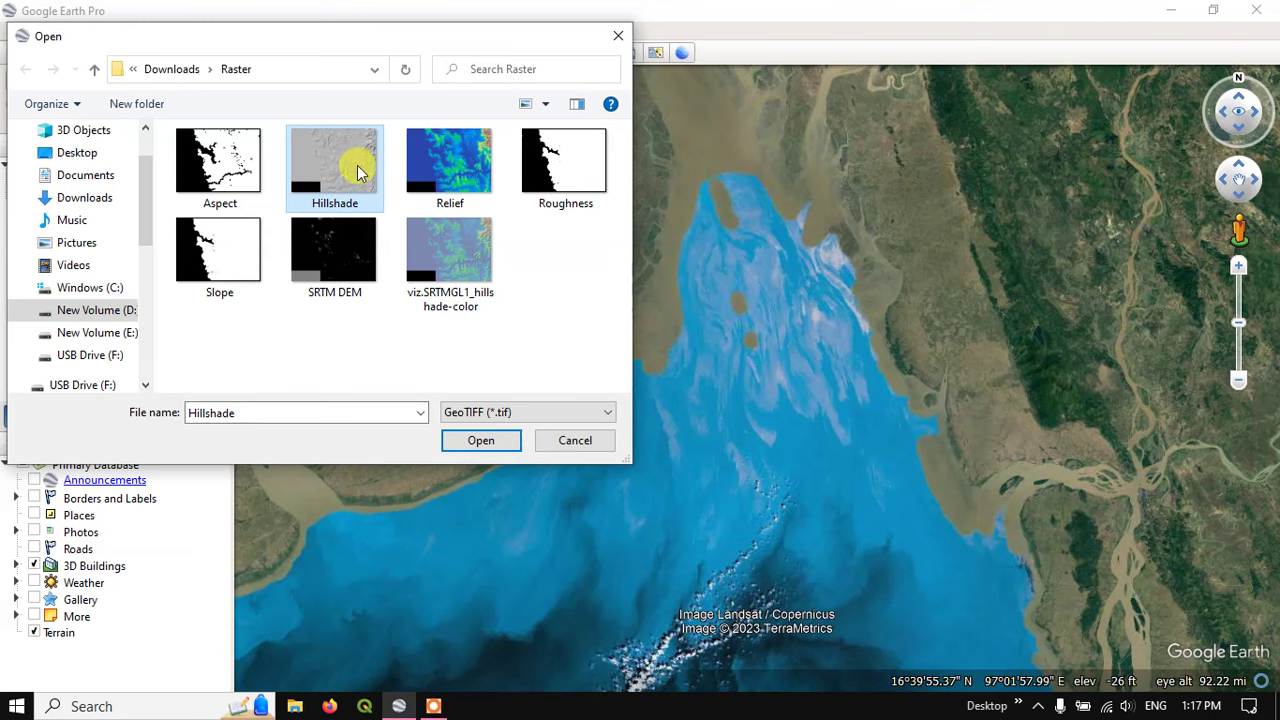
pyautogui.click(483, 440)
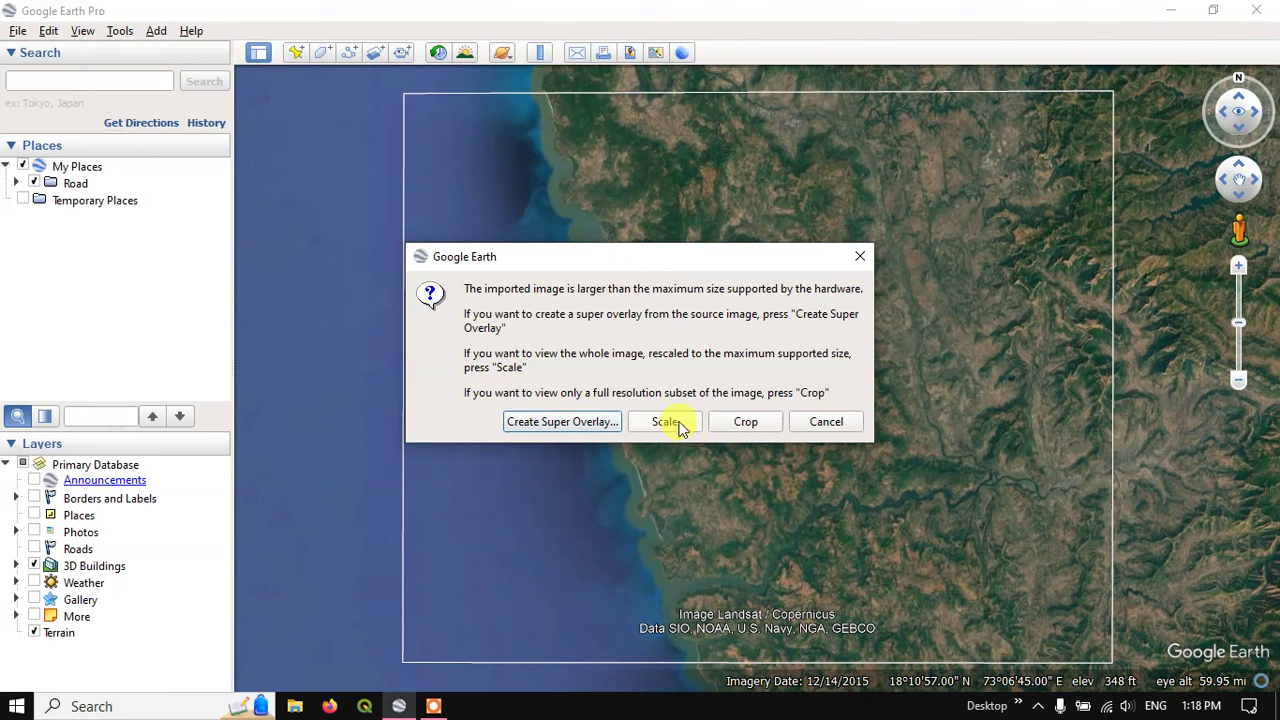
# Step: Scale the Hillshade image to fit and add it as a slightly transparent overlay
pyautogui.click(667, 421)
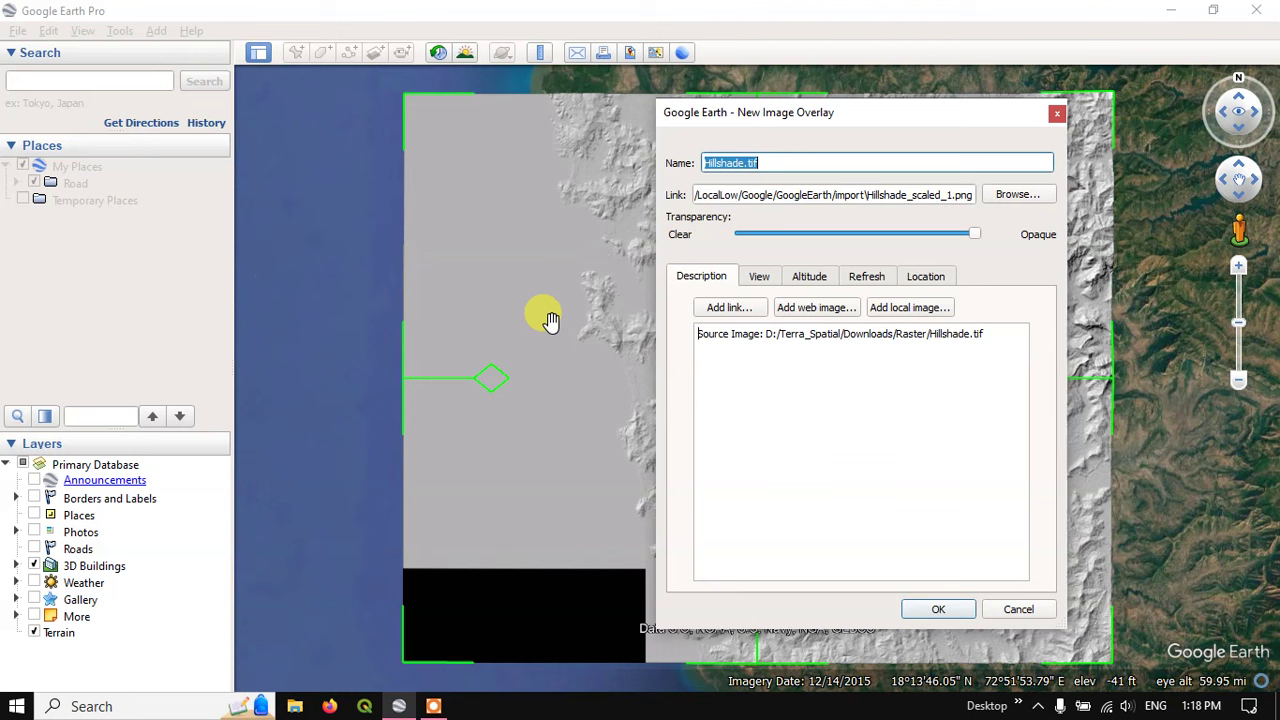
pyautogui.moveTo(772, 120); pyautogui.dragTo(684, 131)
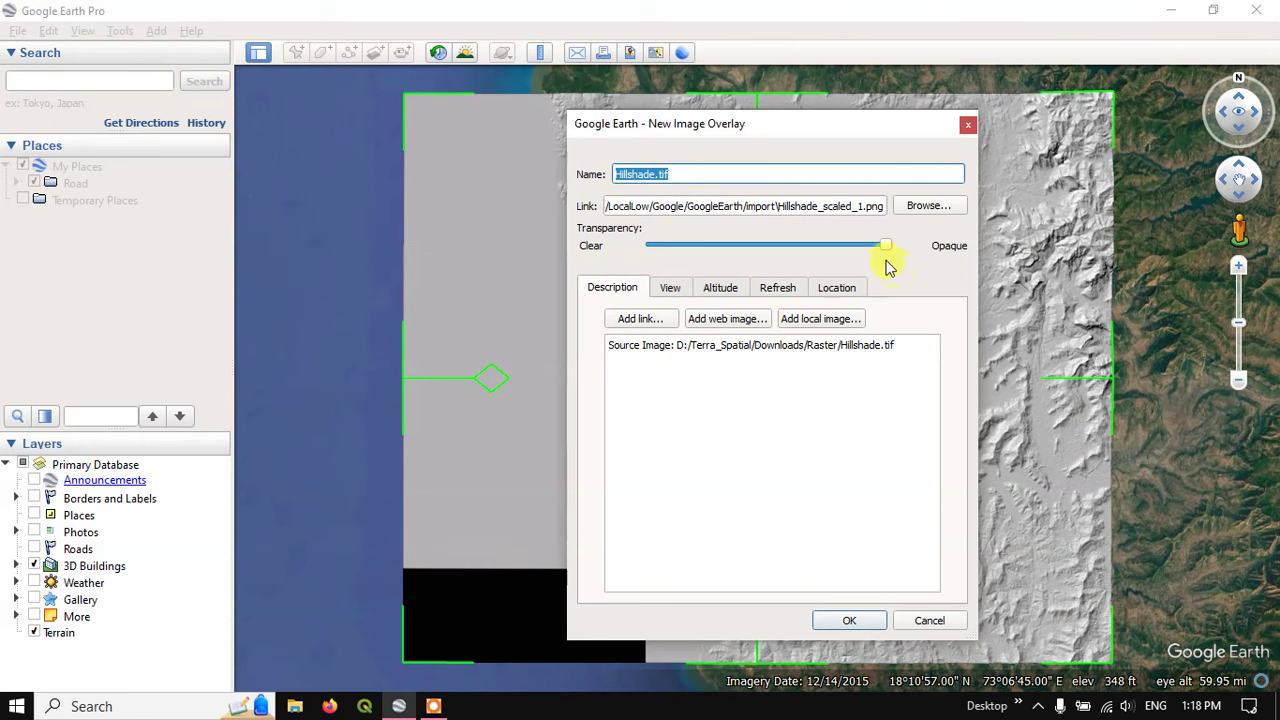
pyautogui.moveTo(890, 255); pyautogui.dragTo(886, 255)
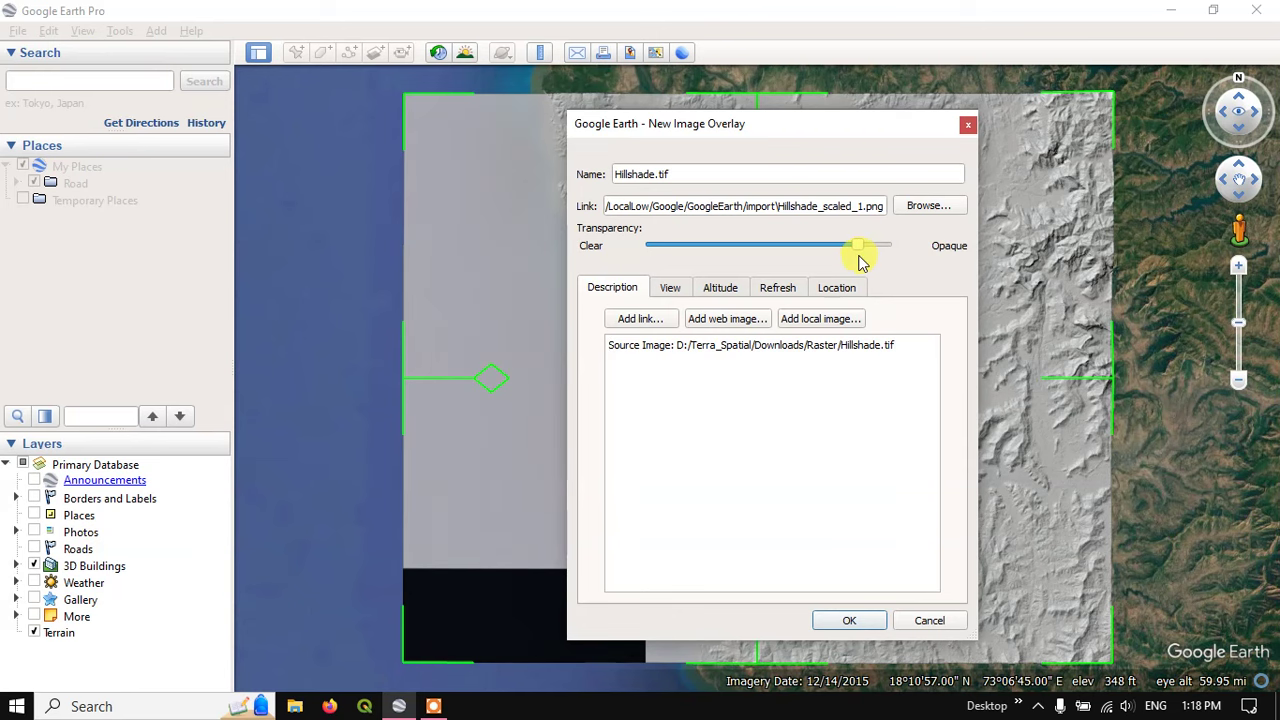
pyautogui.click(855, 620)
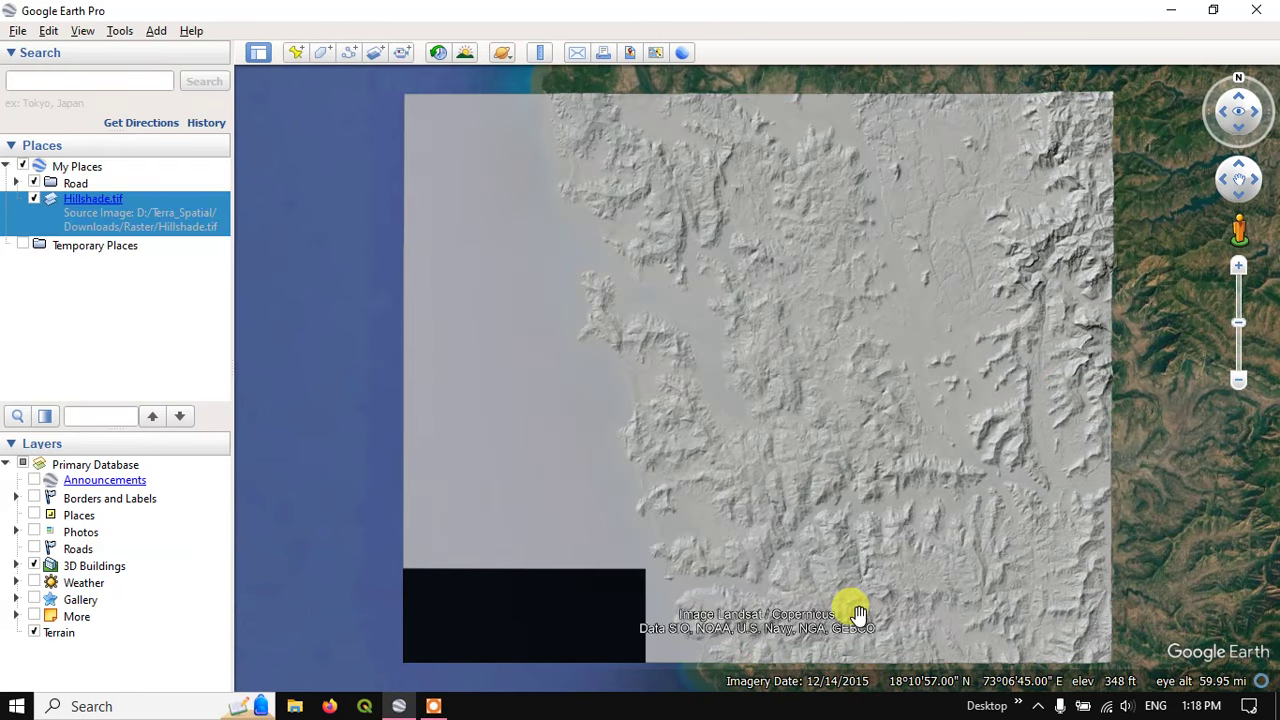
# Step: Raise the transparency of Hillshade.tif in its overlay Properties
pyautogui.scroll(-3, 829, 223)
pyautogui.scroll(5, 929, 200)
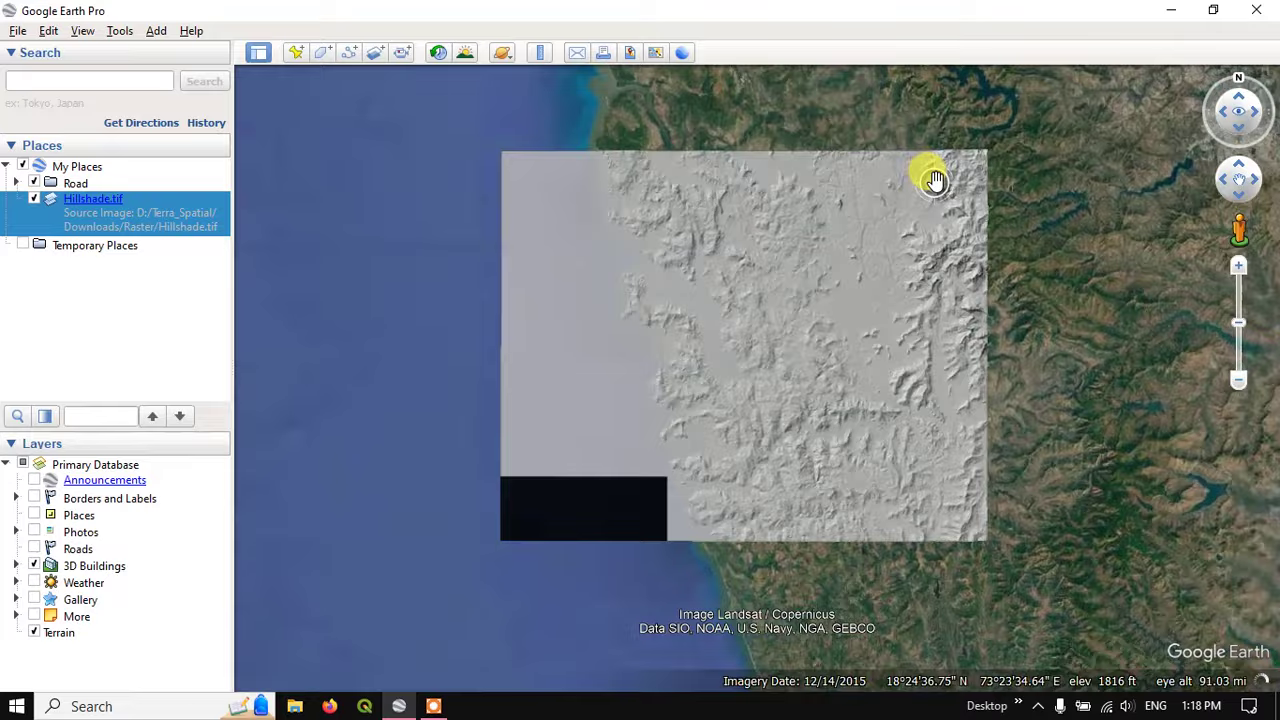
pyautogui.scroll(3, 887, 167)
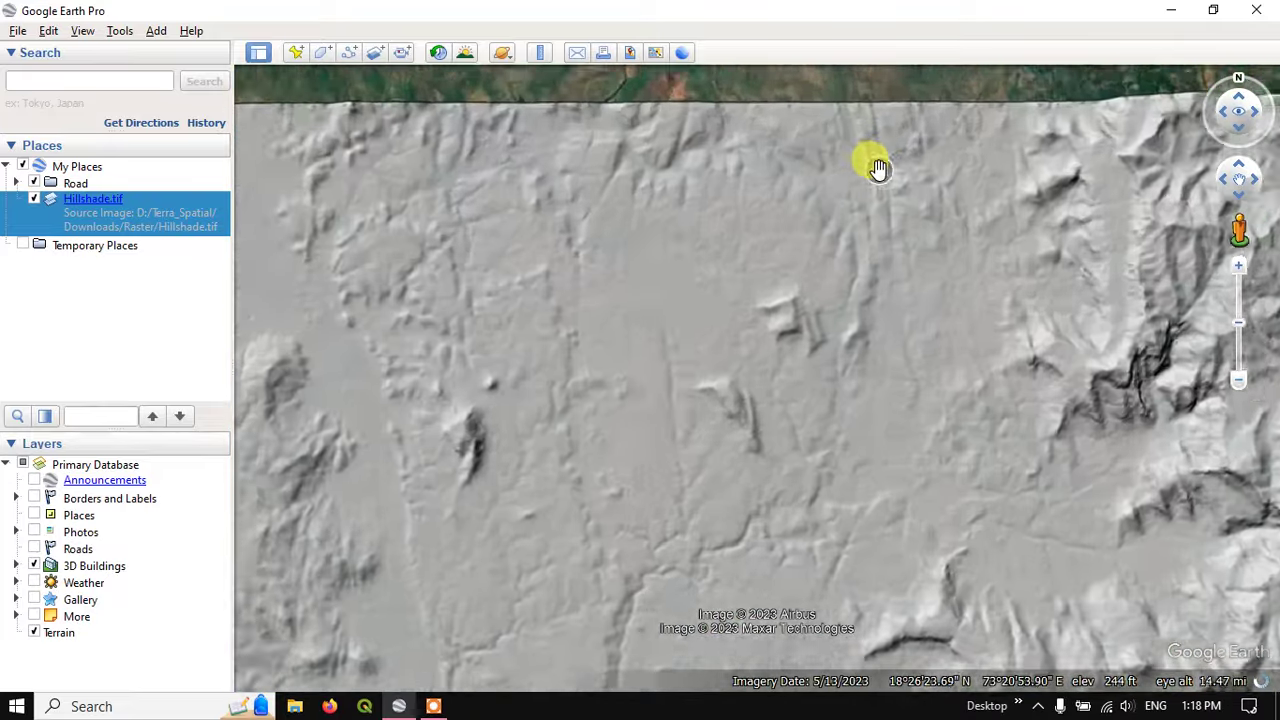
pyautogui.moveTo(880, 143); pyautogui.dragTo(877, 67)
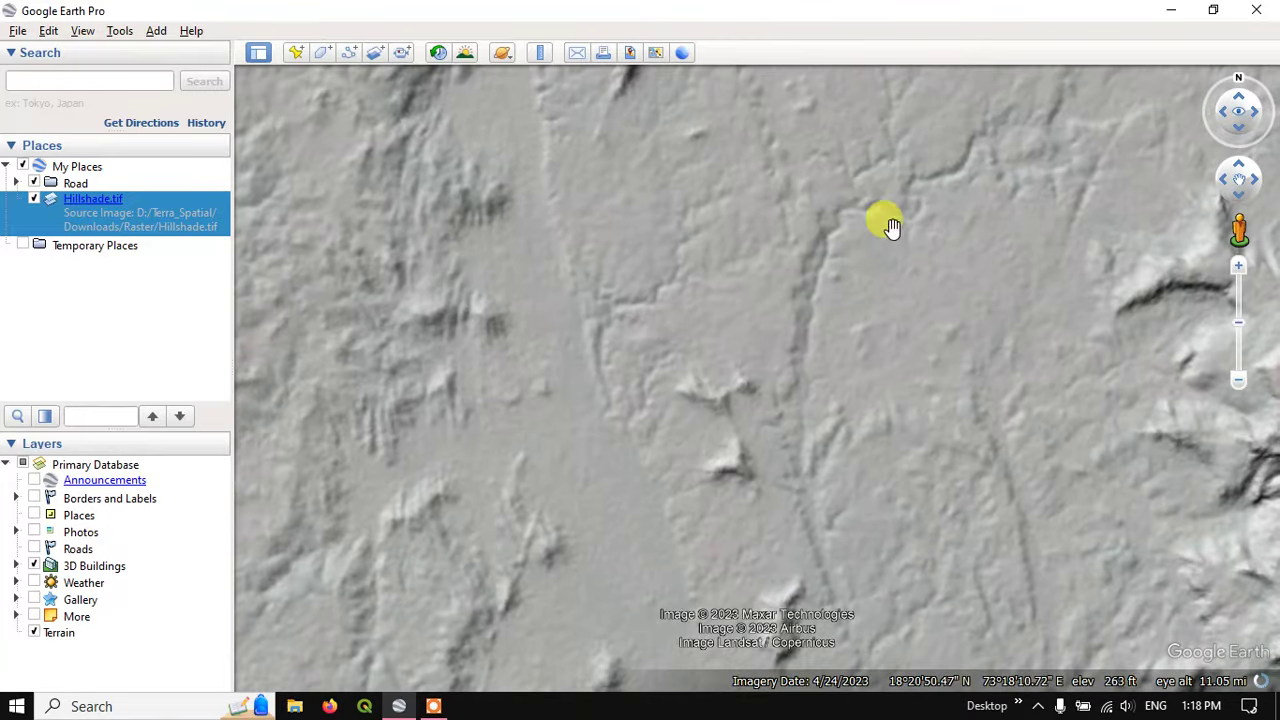
pyautogui.rightClick(117, 205)
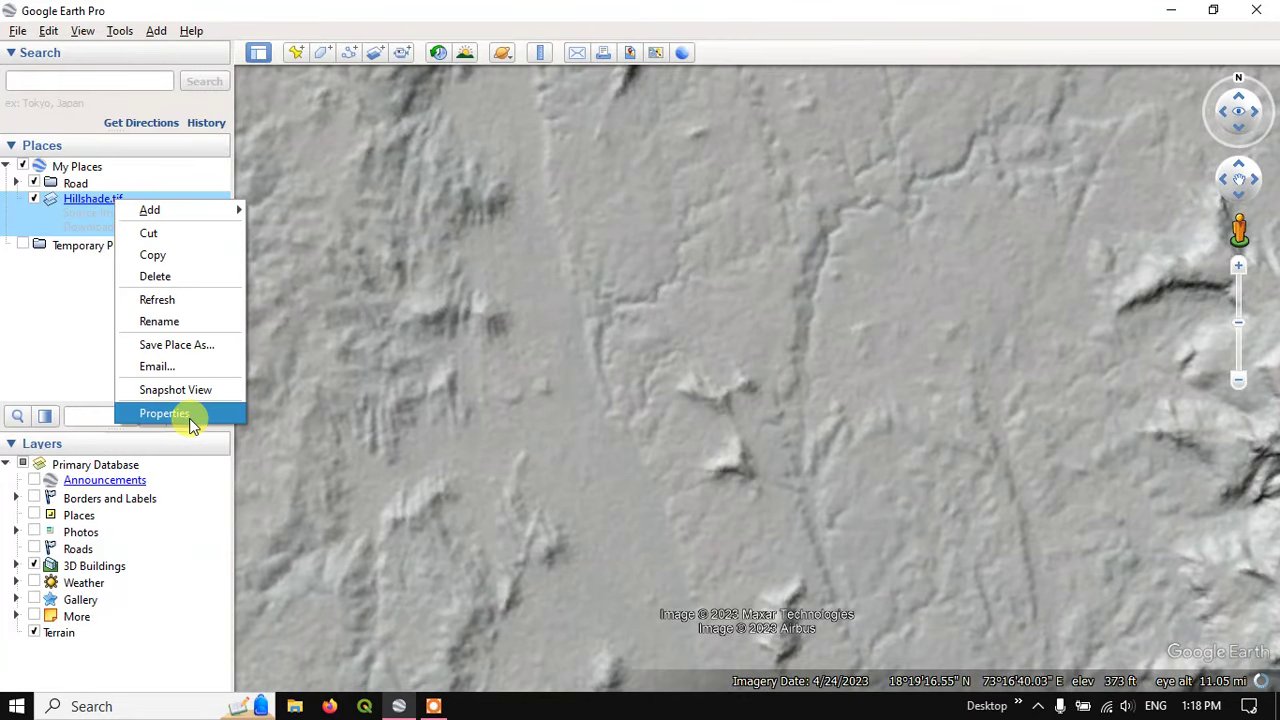
pyautogui.click(187, 417)
pyautogui.moveTo(855, 248); pyautogui.dragTo(853, 249)
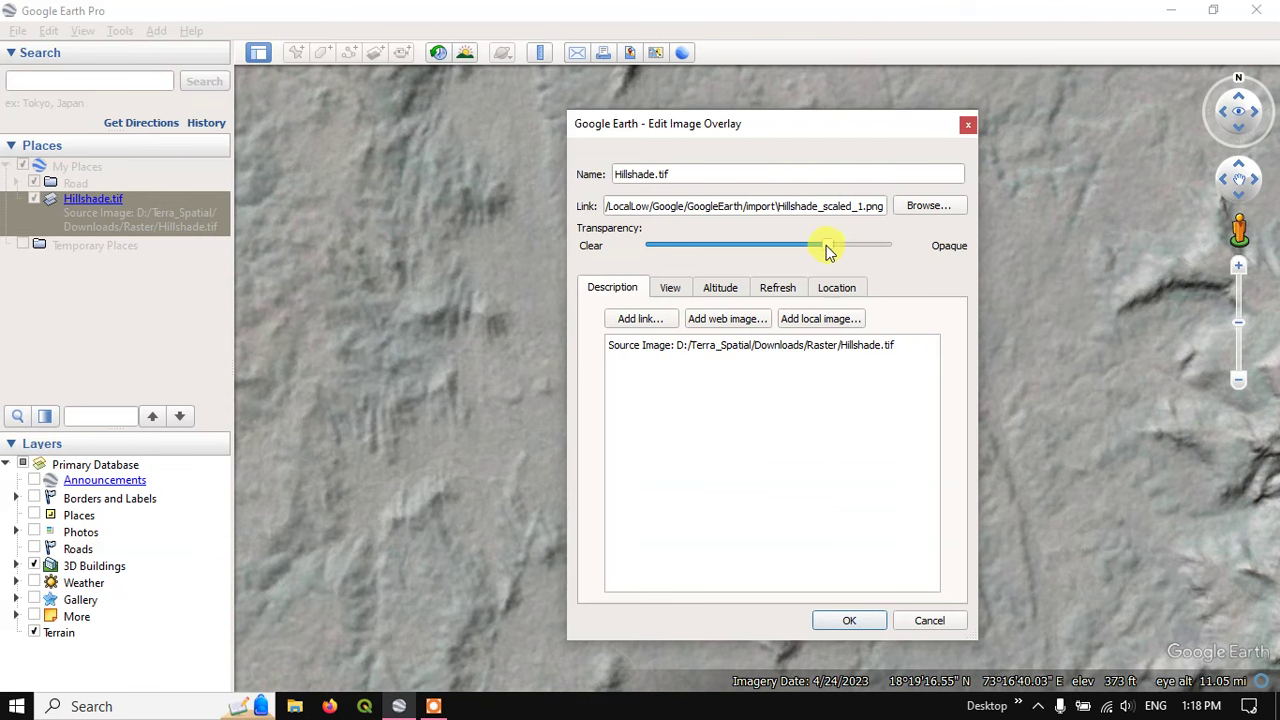
pyautogui.click(884, 630)
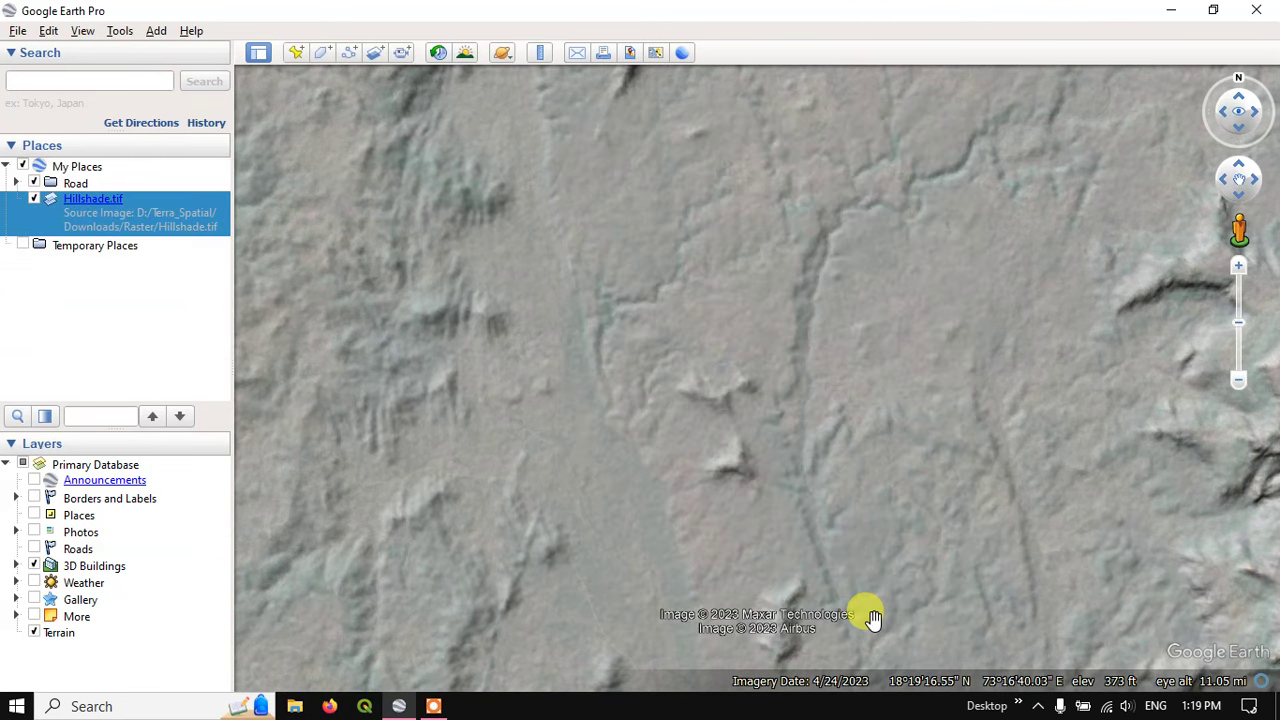
# Step: Pan and zoom across the coast to inspect the more transparent hillshade
pyautogui.moveTo(814, 514); pyautogui.dragTo(752, 232)
pyautogui.scroll(-3, 752, 232)
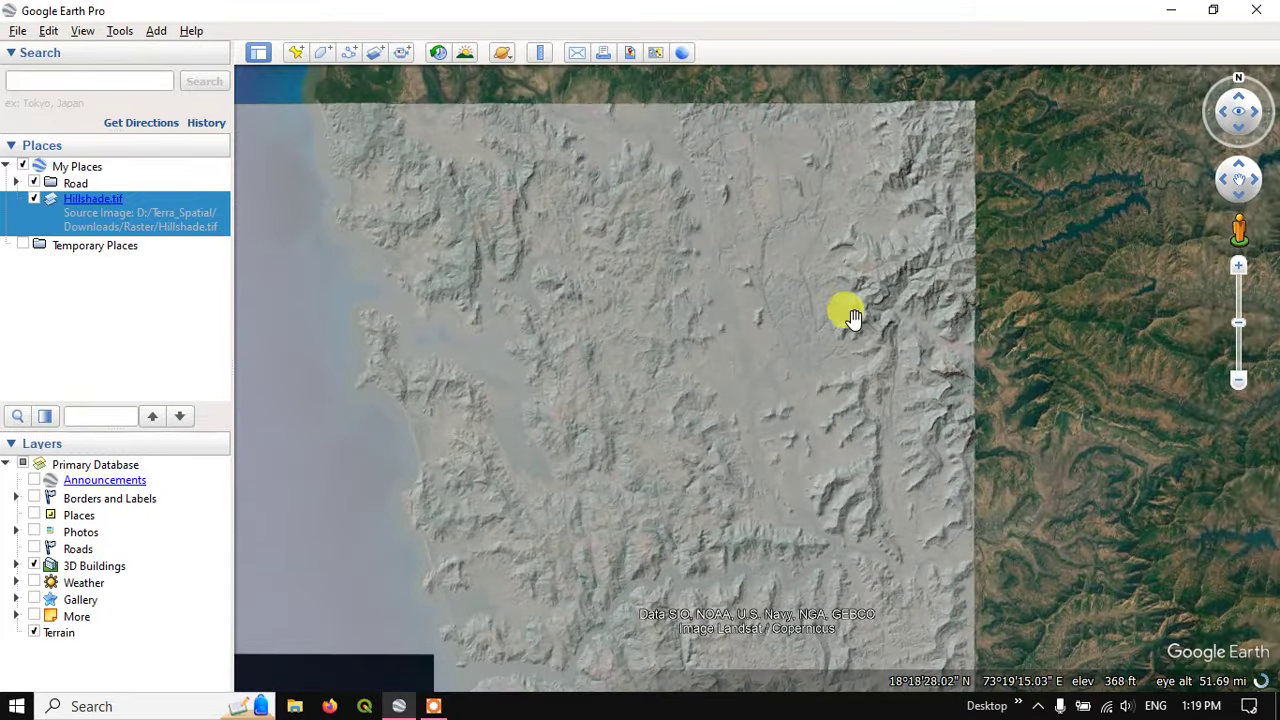
pyautogui.moveTo(880, 325); pyautogui.dragTo(957, 327)
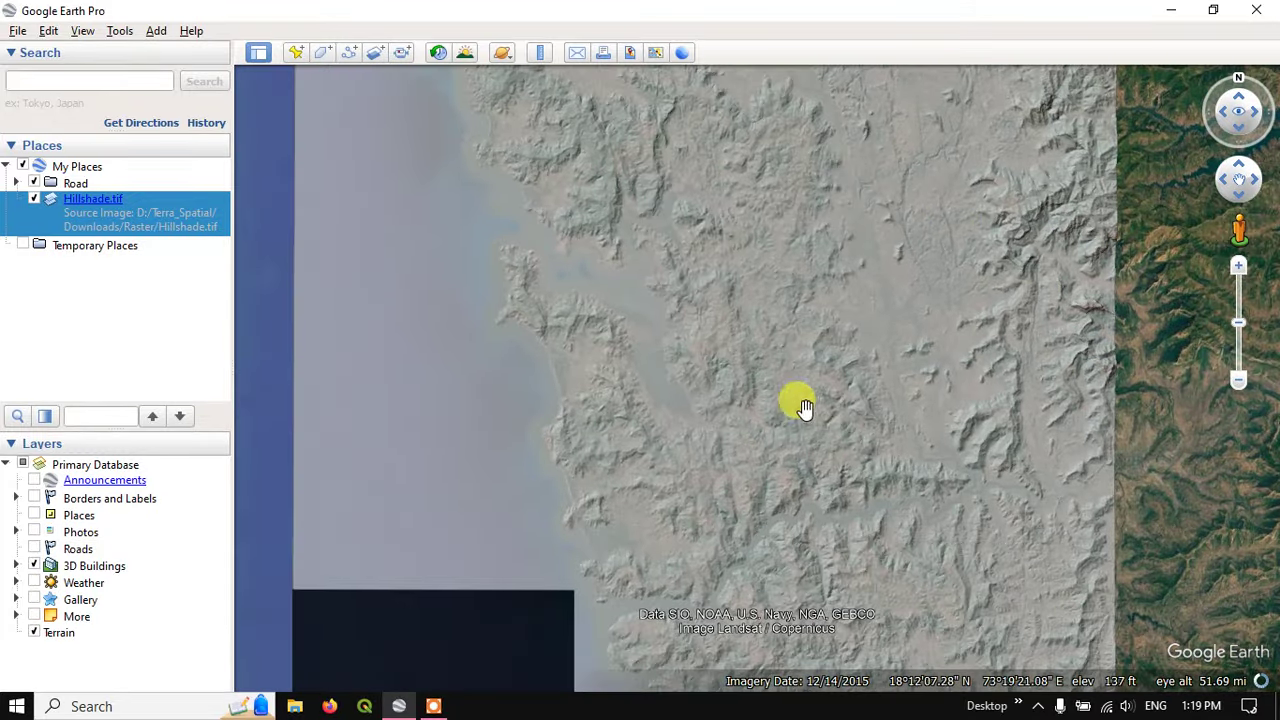
pyautogui.scroll(-1, 848, 302)
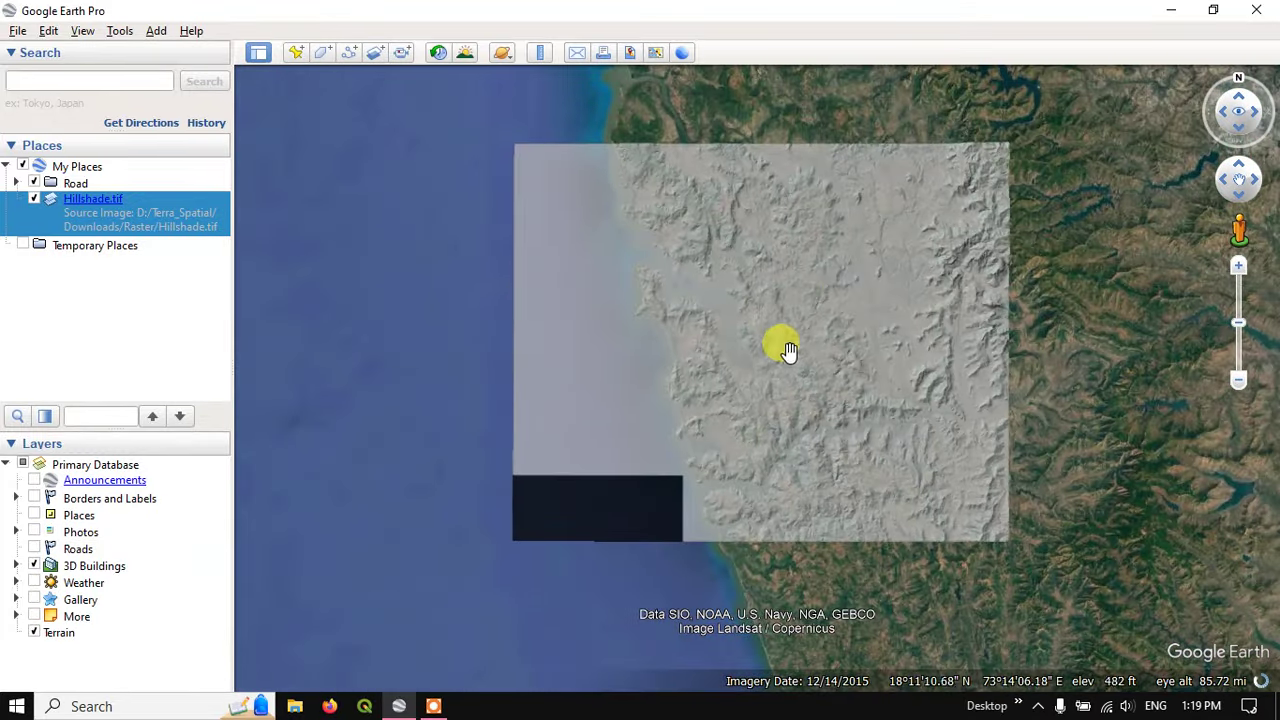
pyautogui.scroll(5, 786, 349)
pyautogui.scroll(1, 727, 370)
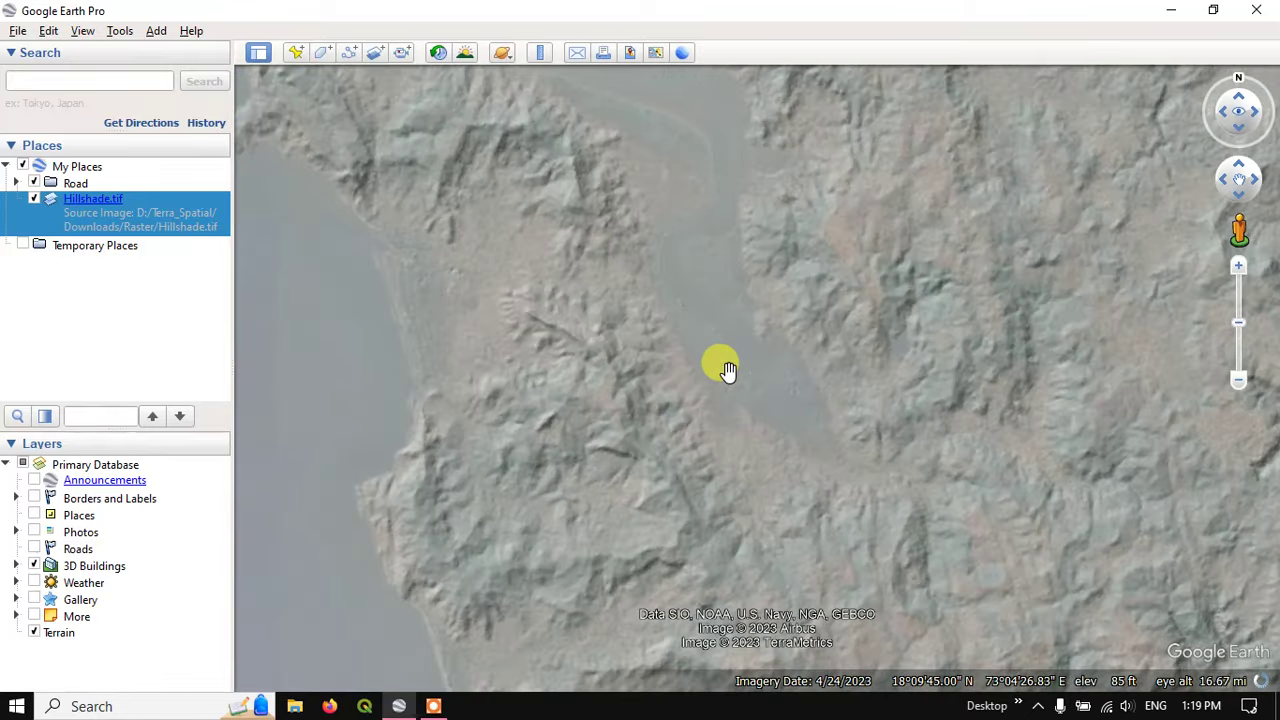
pyautogui.scroll(-3, 727, 370)
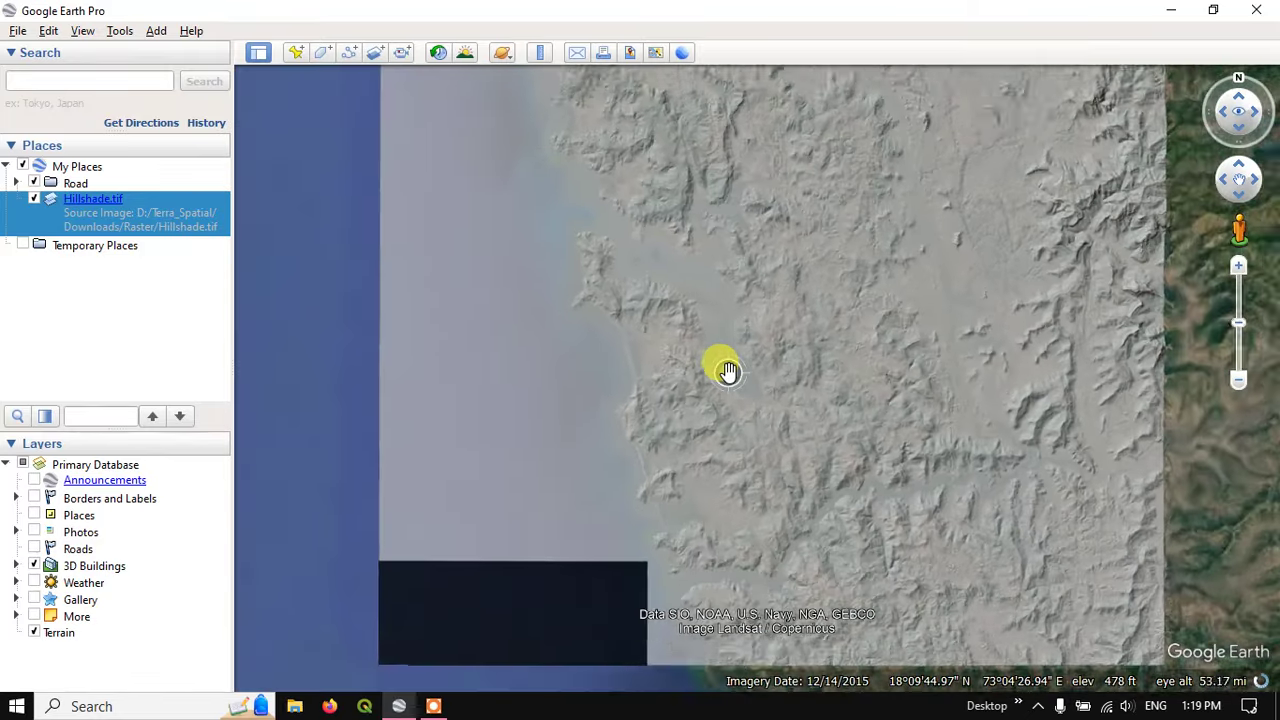
# Step: Turn on the Roads layer so roads display over the Hillshade overlay
pyautogui.click(34, 549)
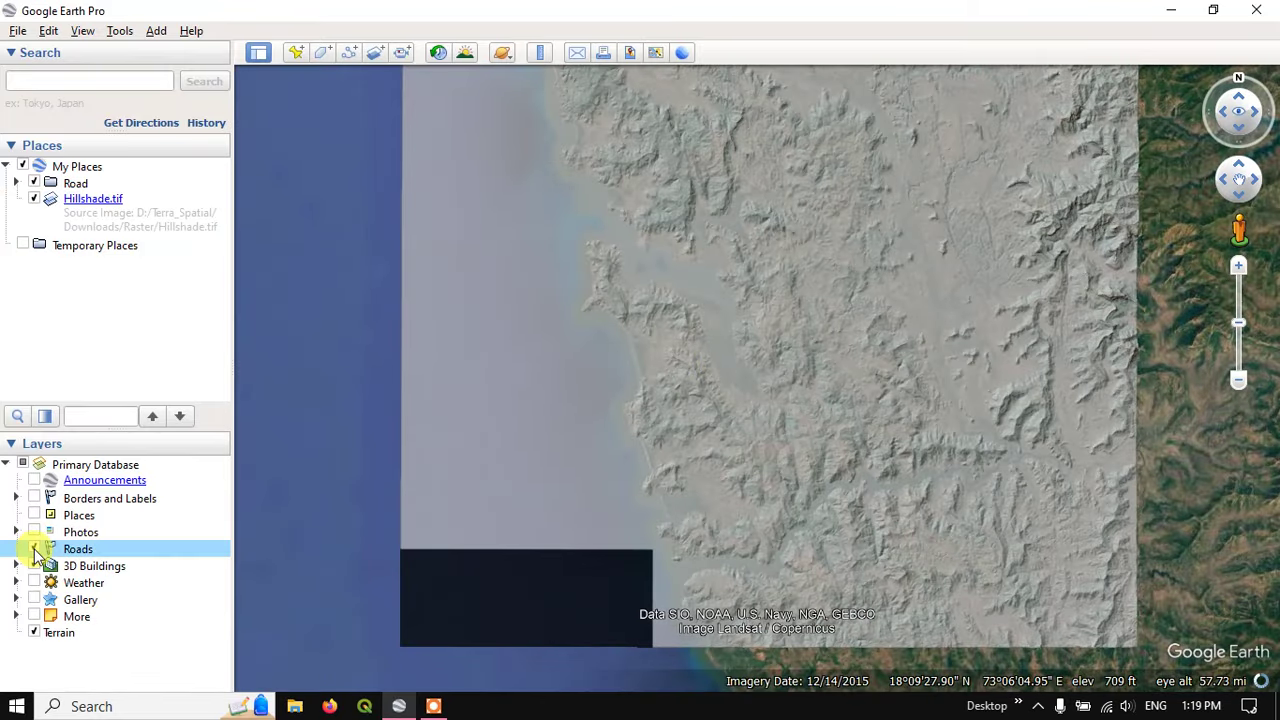
pyautogui.moveTo(930, 153); pyautogui.dragTo(951, 214)
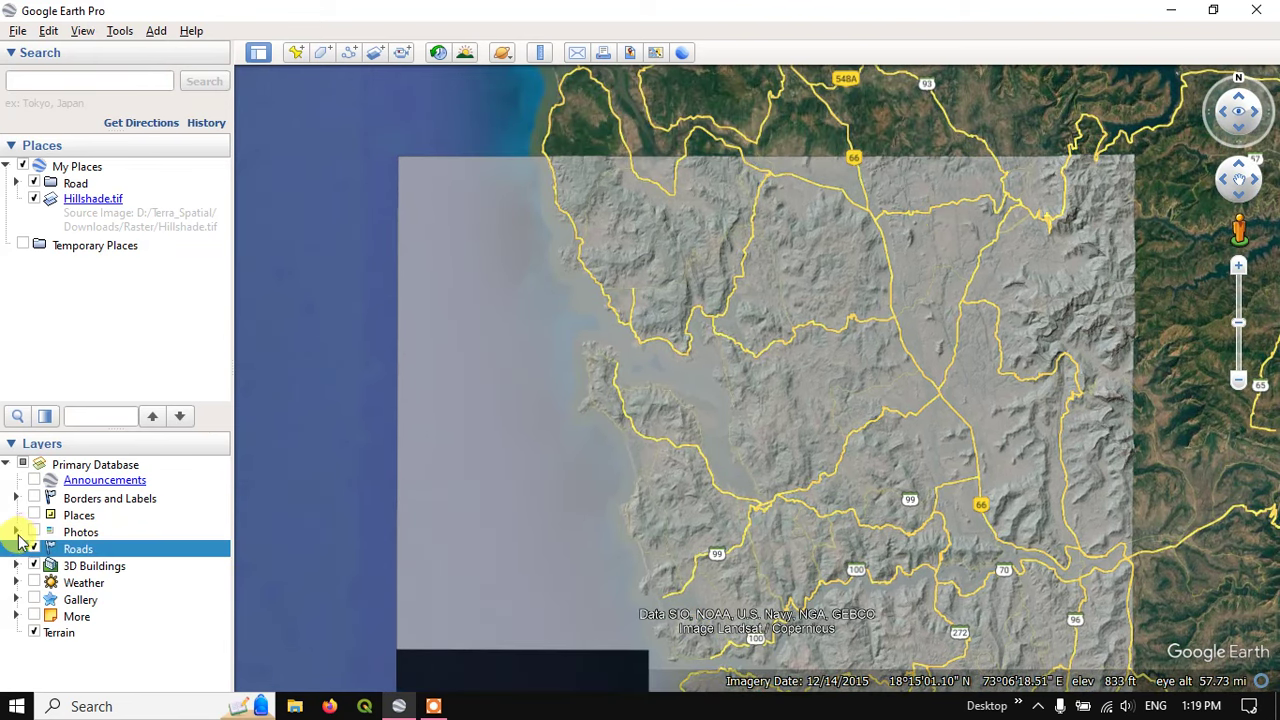
pyautogui.click(35, 530)
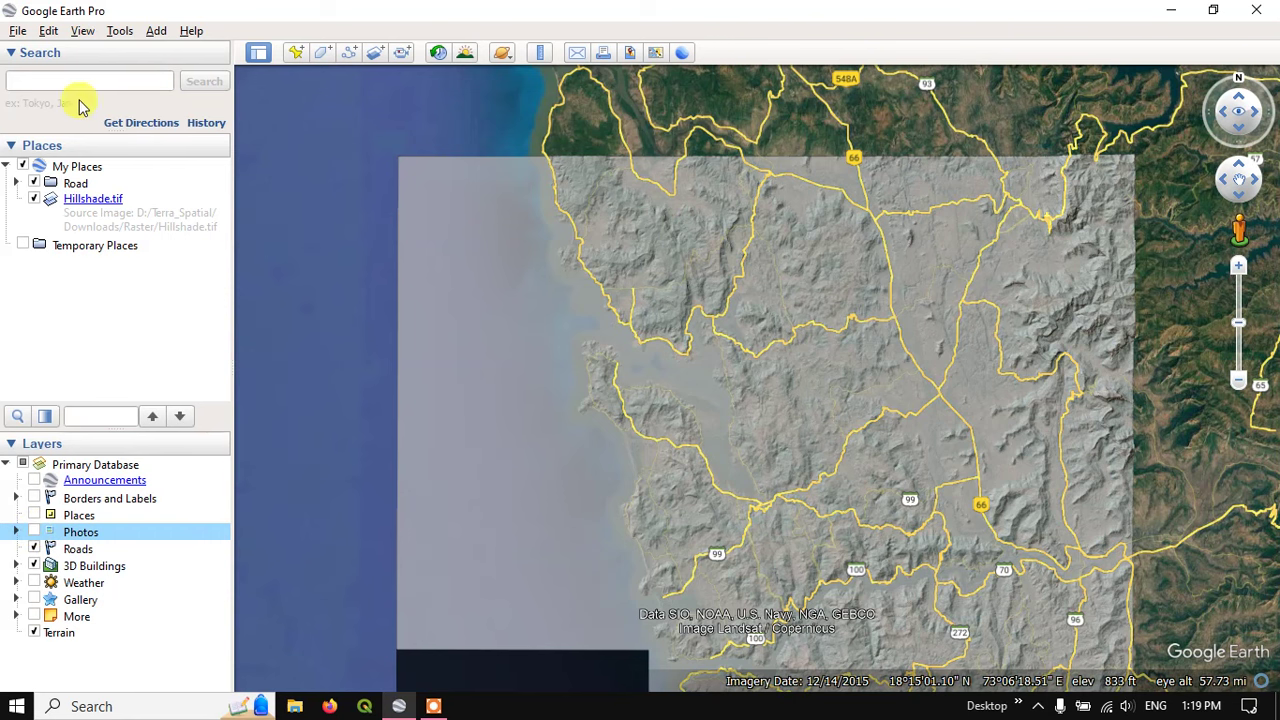
pyautogui.click(17, 31)
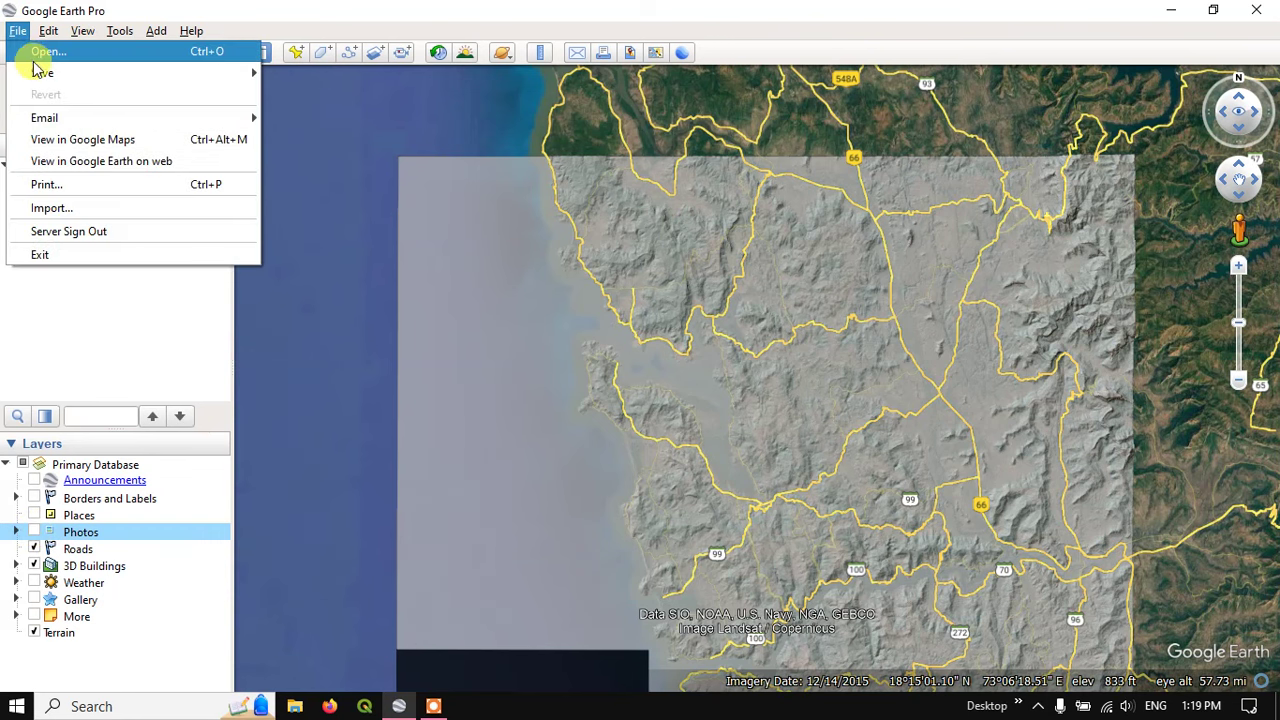
# Step: Open Relief.tif, scale it to fit, and add it as a slightly see-through overlay
pyautogui.click(41, 55)
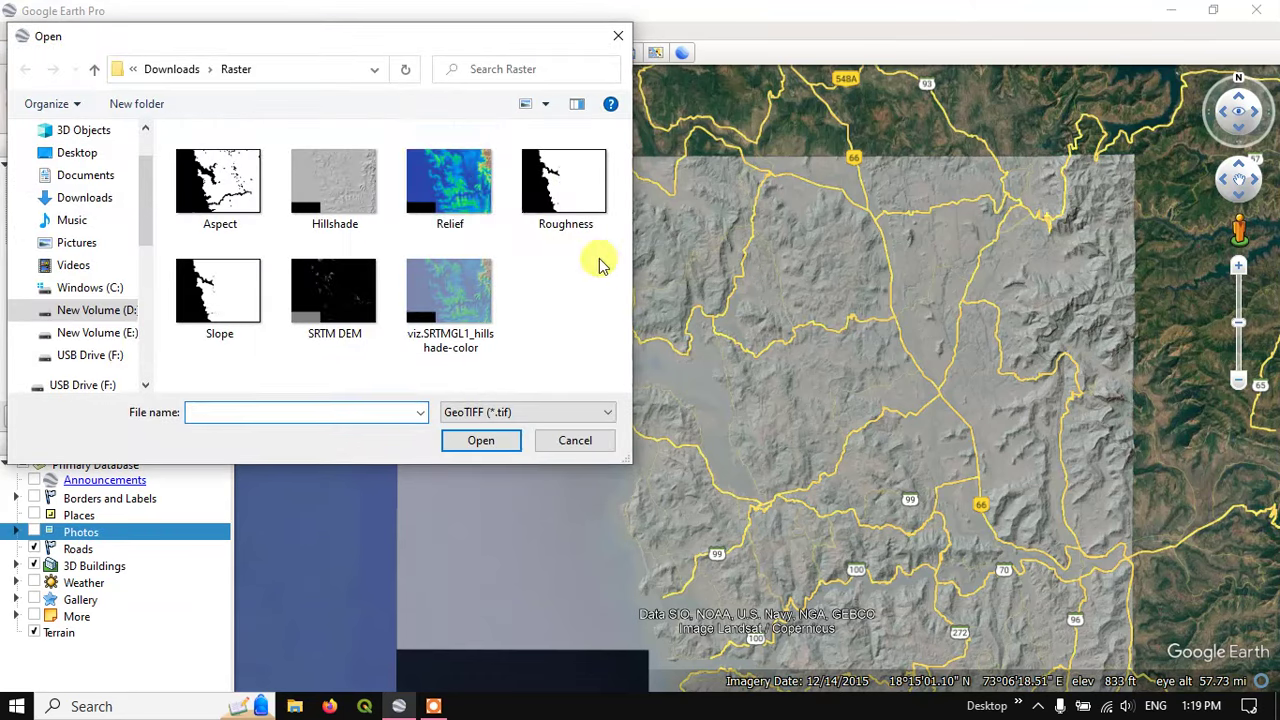
pyautogui.click(471, 207)
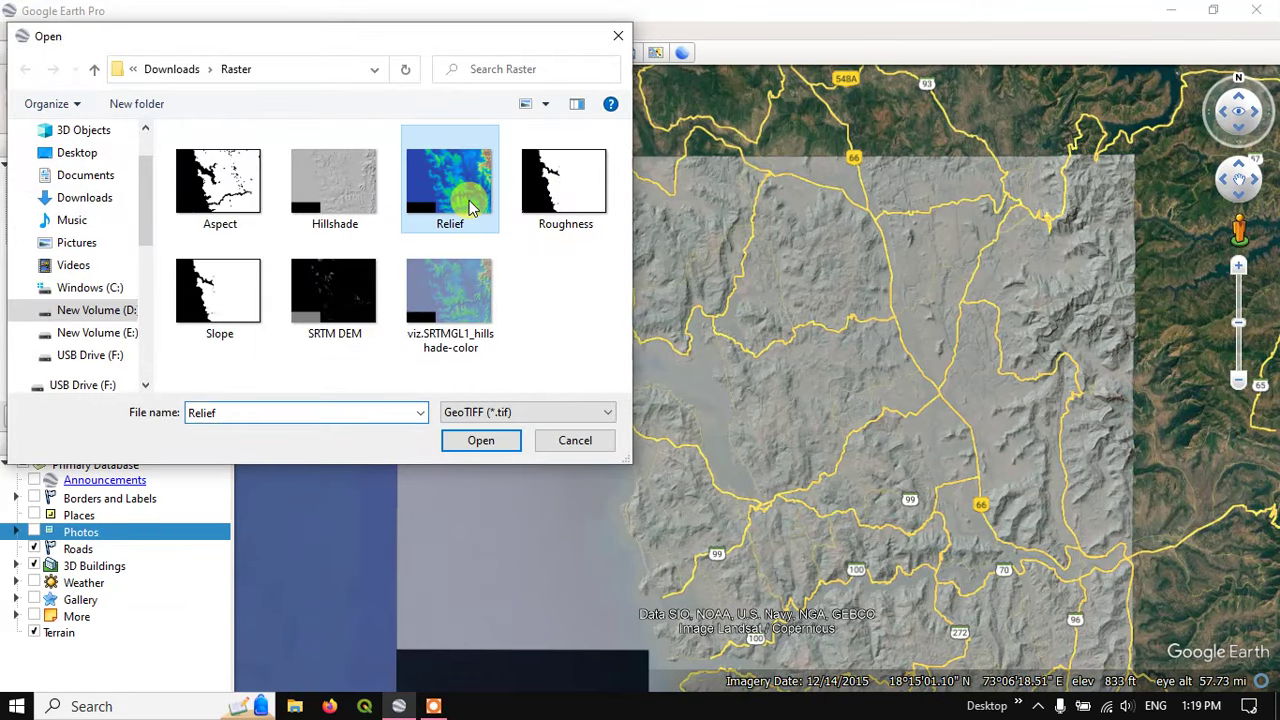
pyautogui.click(485, 440)
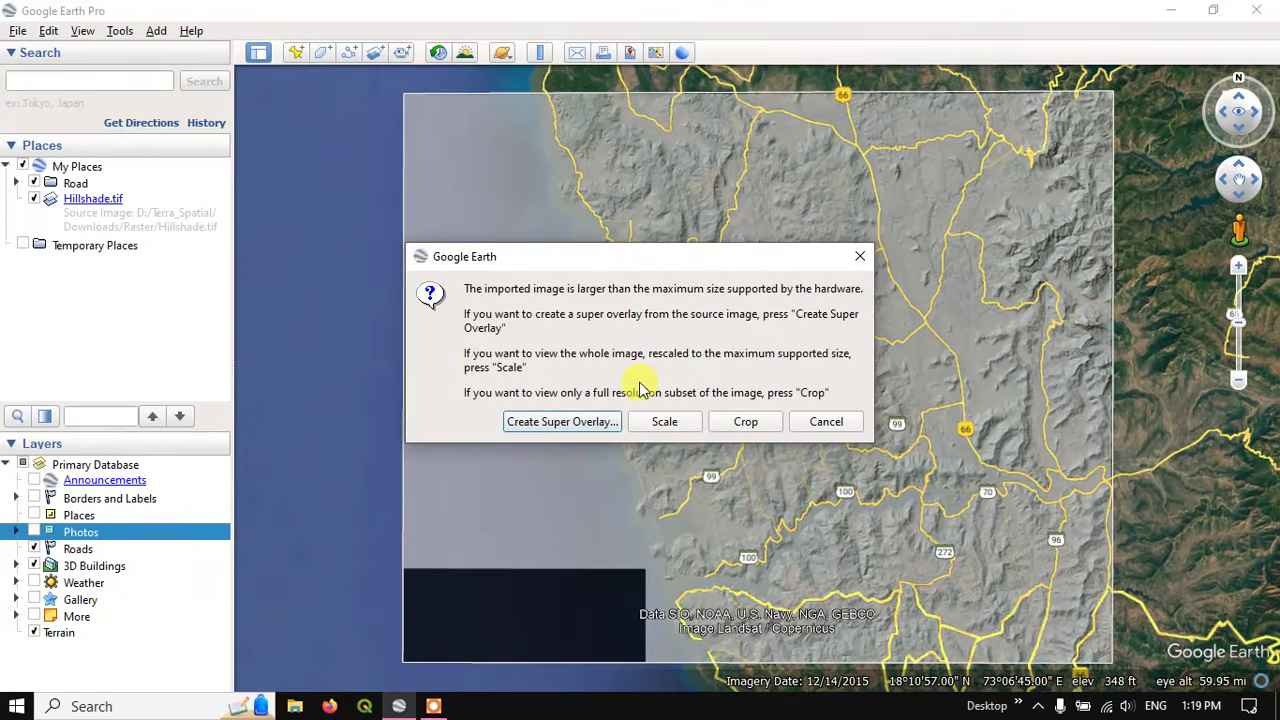
pyautogui.click(668, 421)
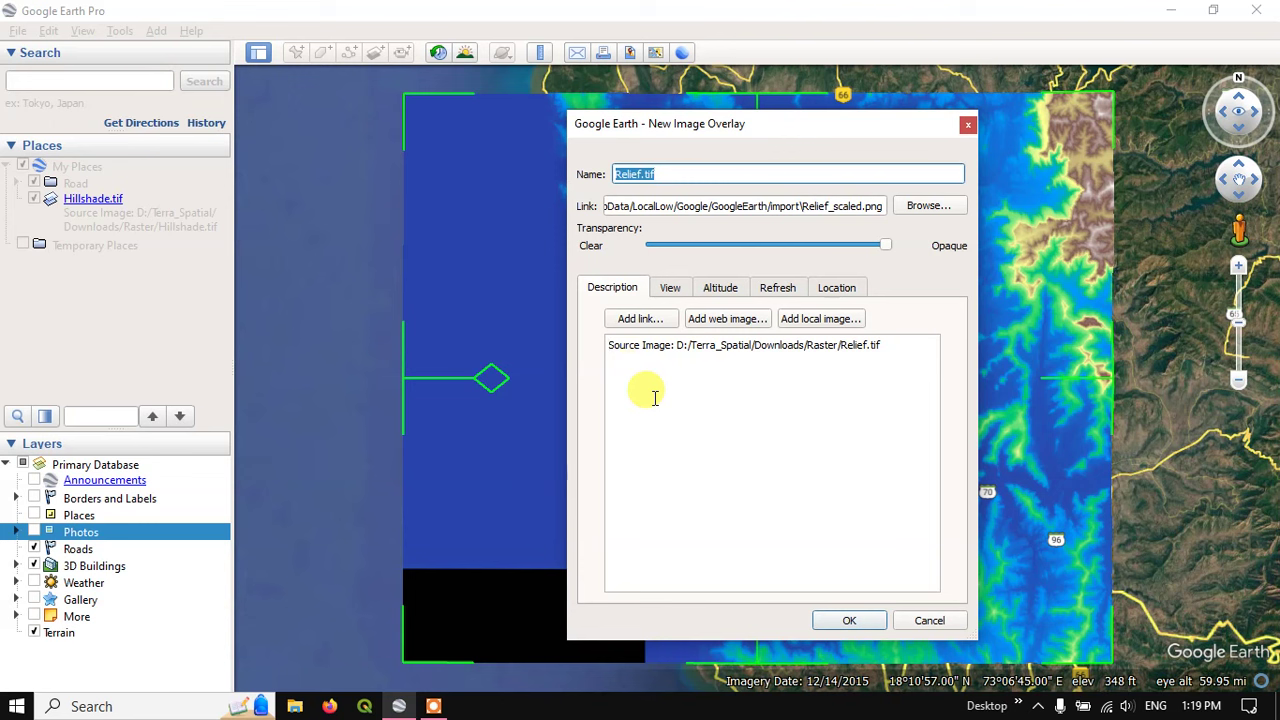
pyautogui.click(610, 345)
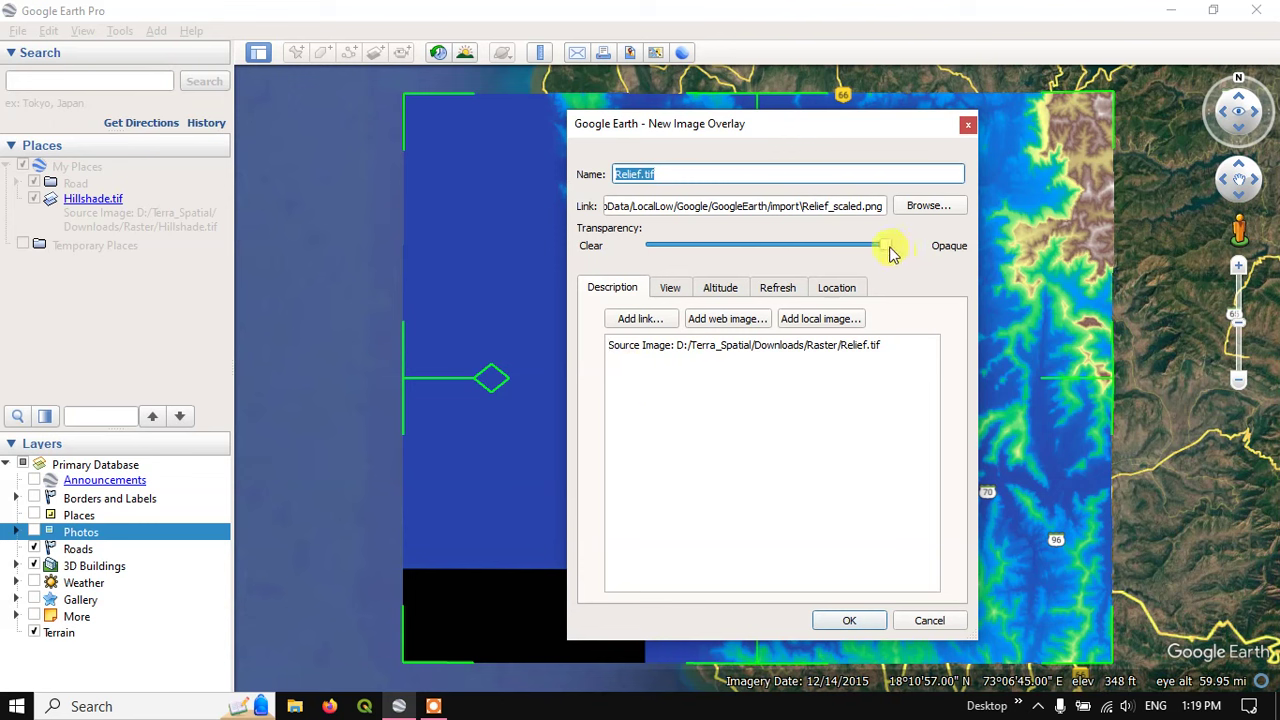
pyautogui.click(890, 250)
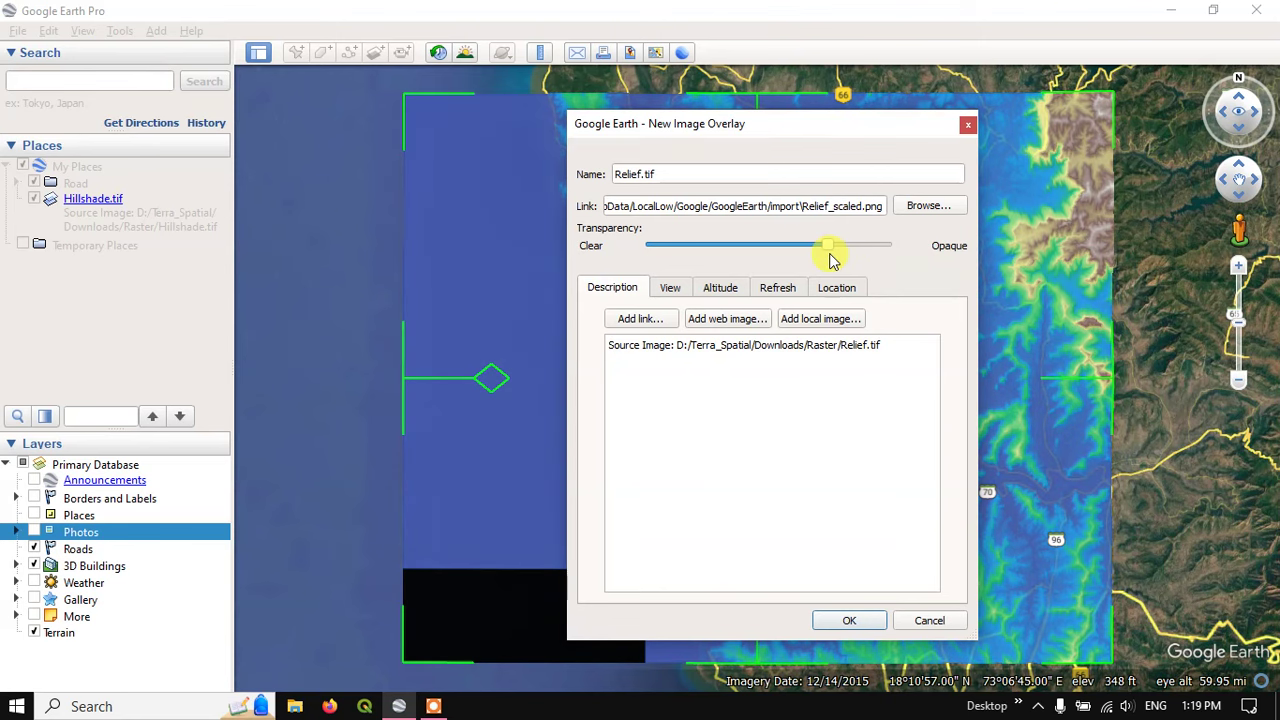
pyautogui.click(866, 621)
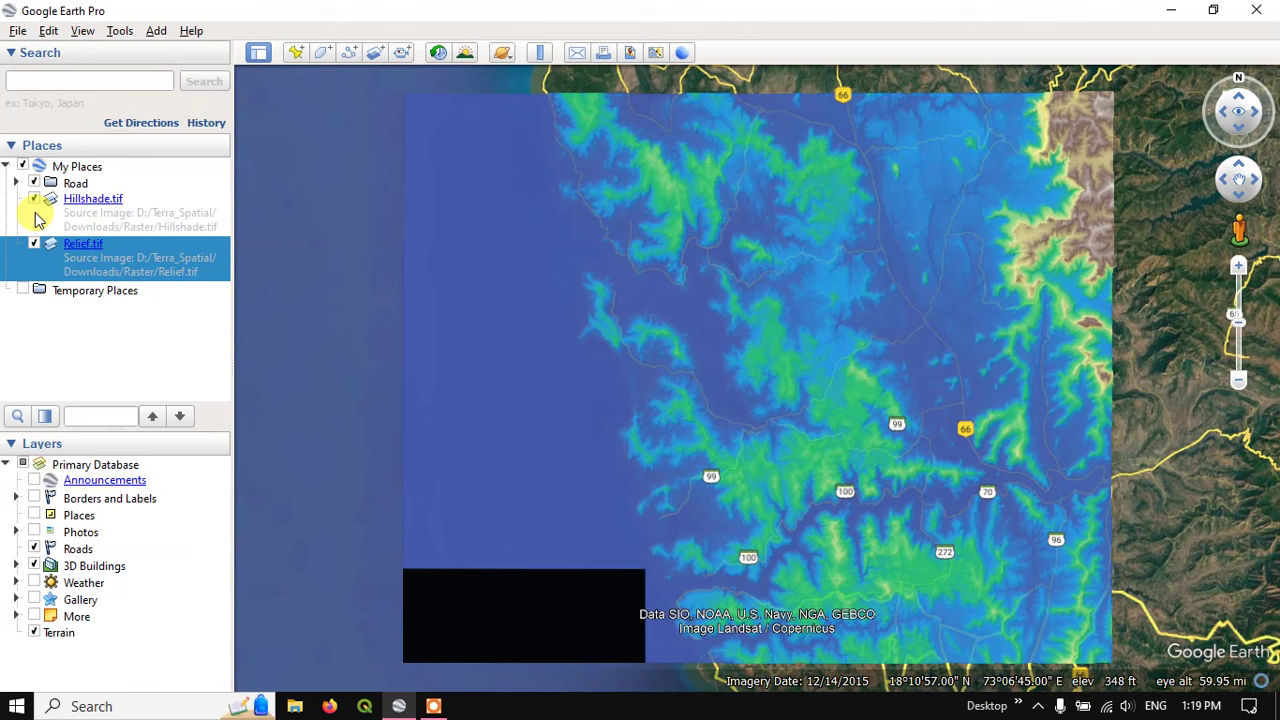
# Step: Hide Hillshade.tif and zoom in to inspect the Relief overlay alone
pyautogui.click(36, 200)
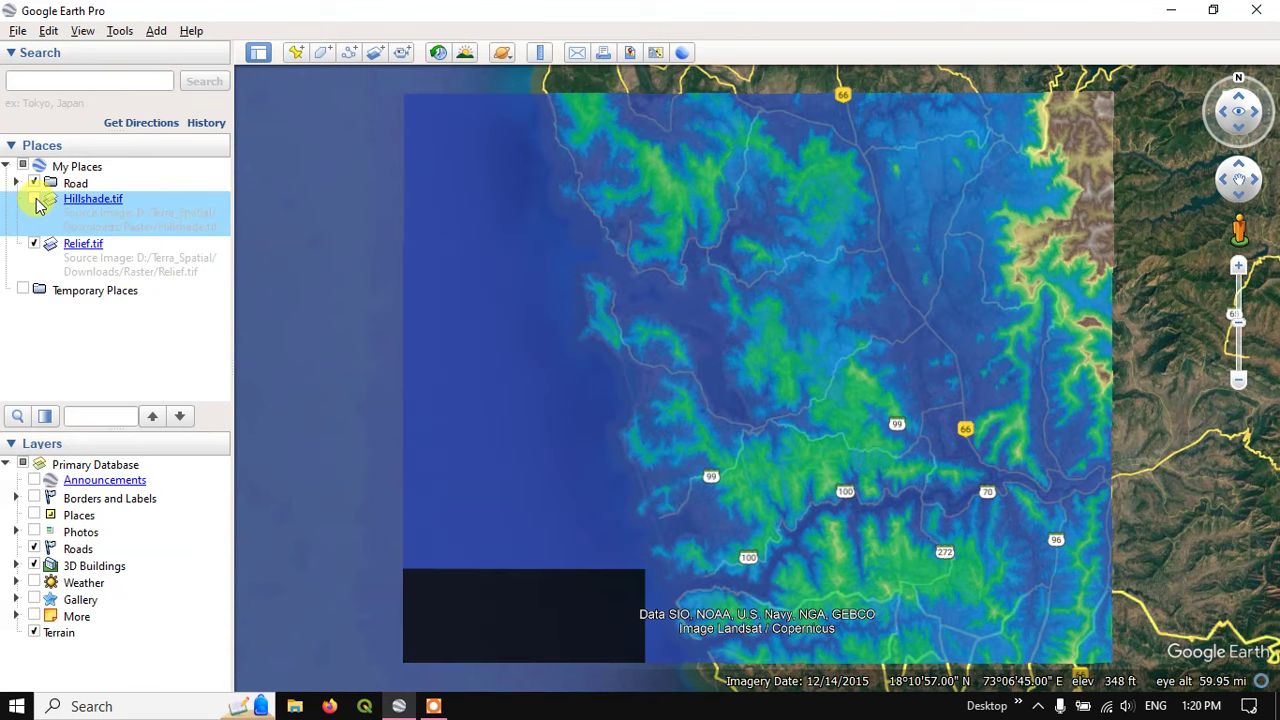
pyautogui.doubleClick(780, 507)
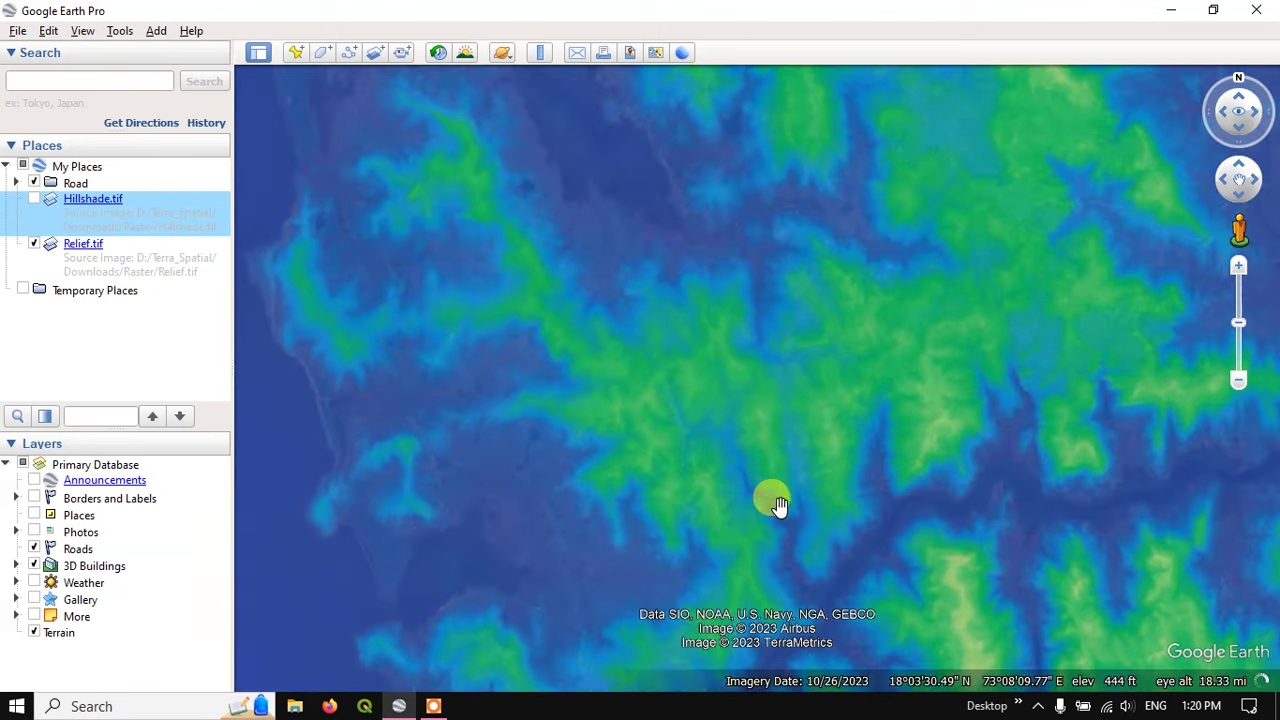
pyautogui.click(705, 295)
pyautogui.scroll(-5, 720, 295)
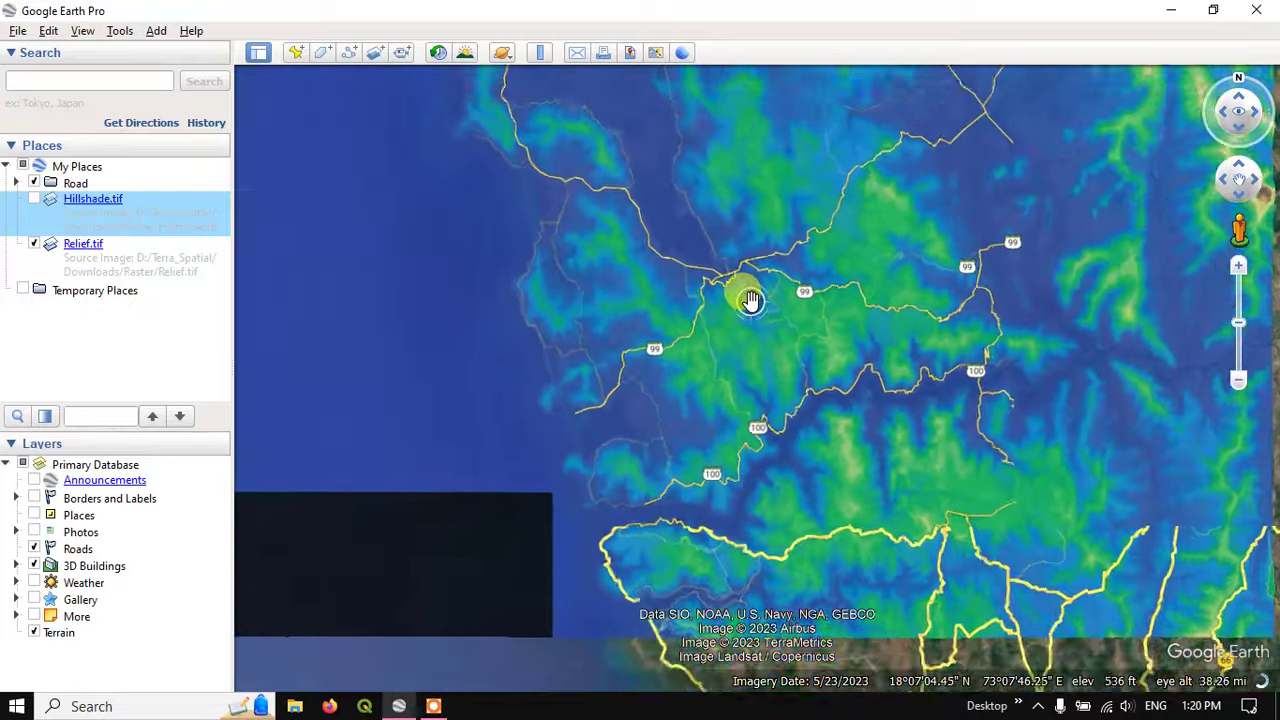
pyautogui.scroll(-3, 905, 250)
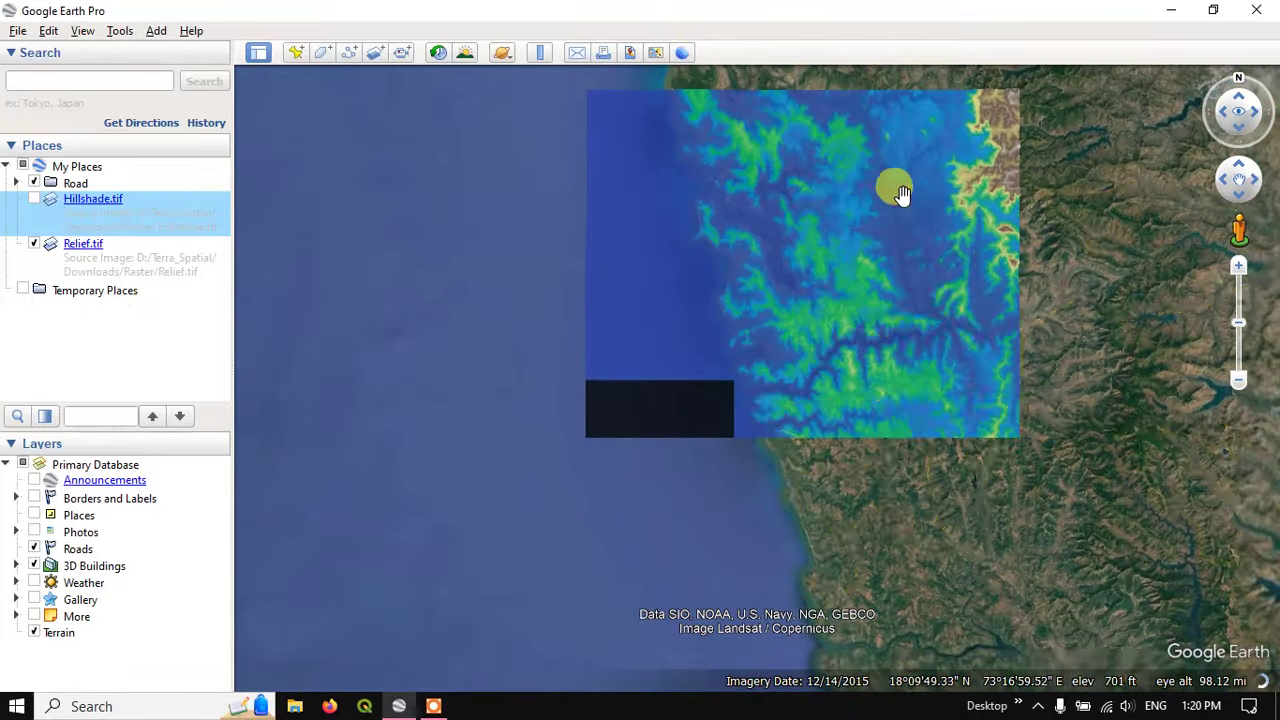
pyautogui.moveTo(900, 194); pyautogui.dragTo(870, 307)
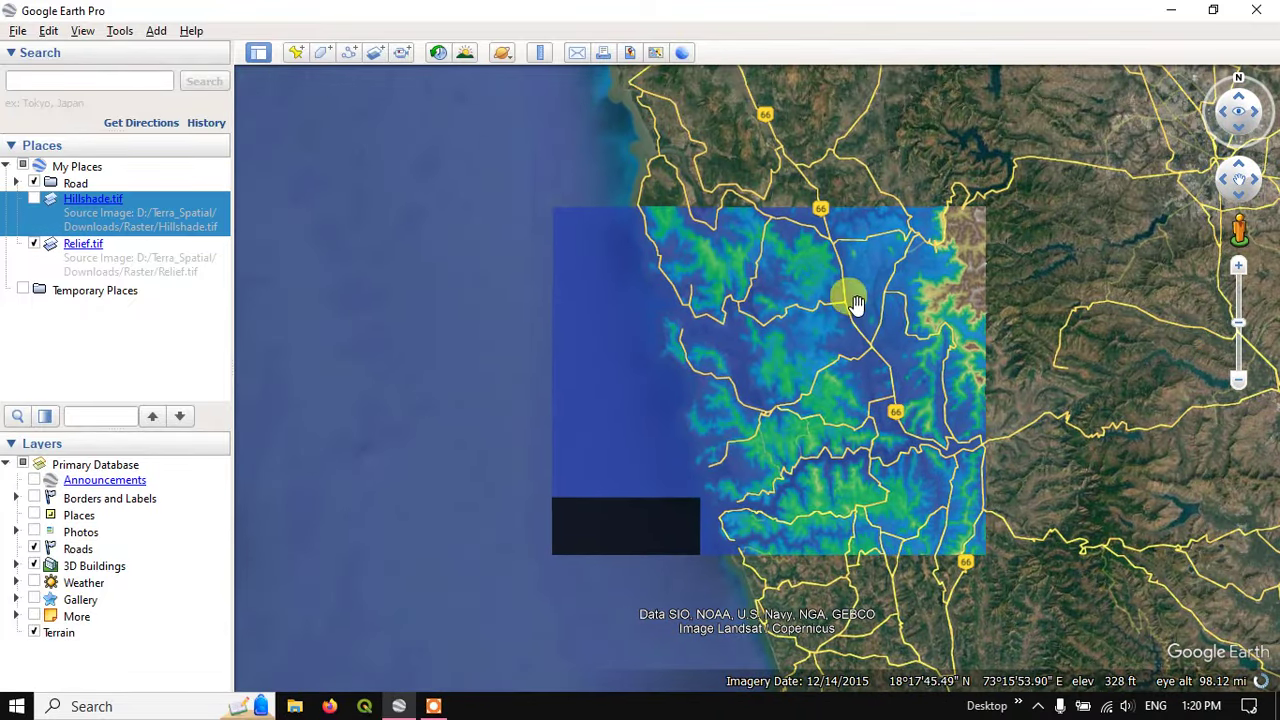
# Step: Open the SRTM DEM GeoTIFF scaled to fit, and hide the Relief overlay
pyautogui.click(17, 31)
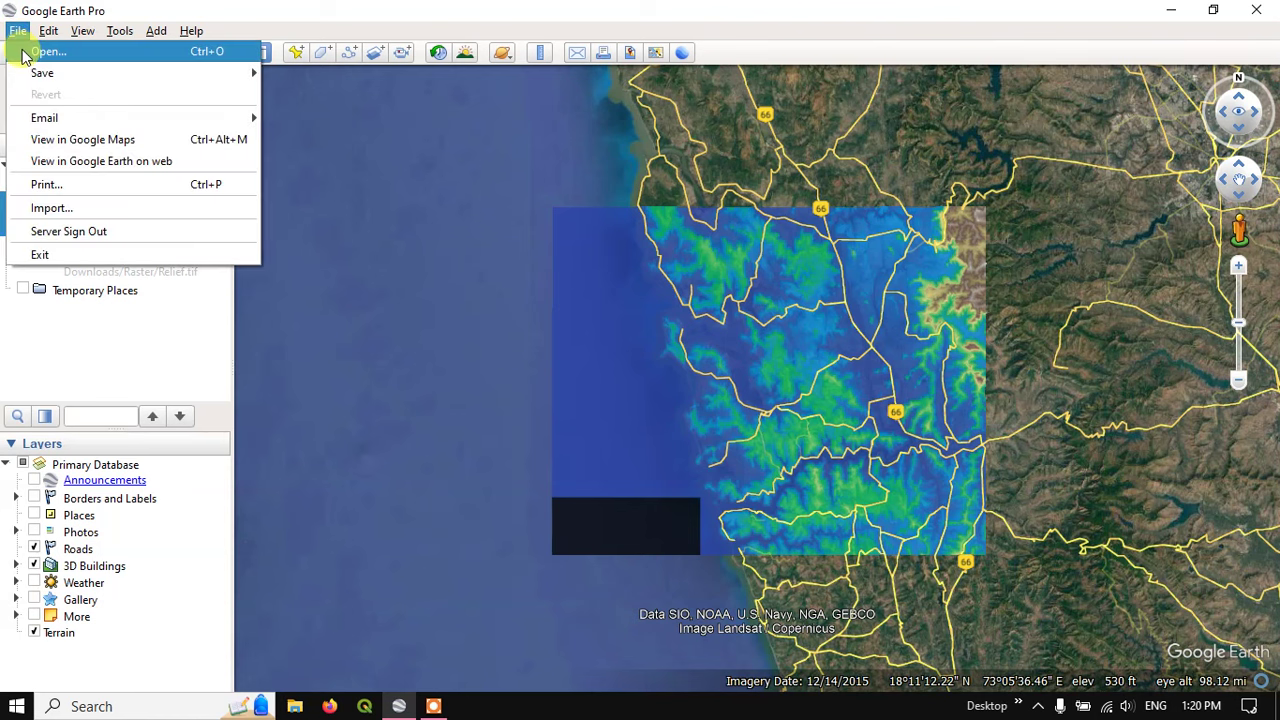
pyautogui.click(24, 55)
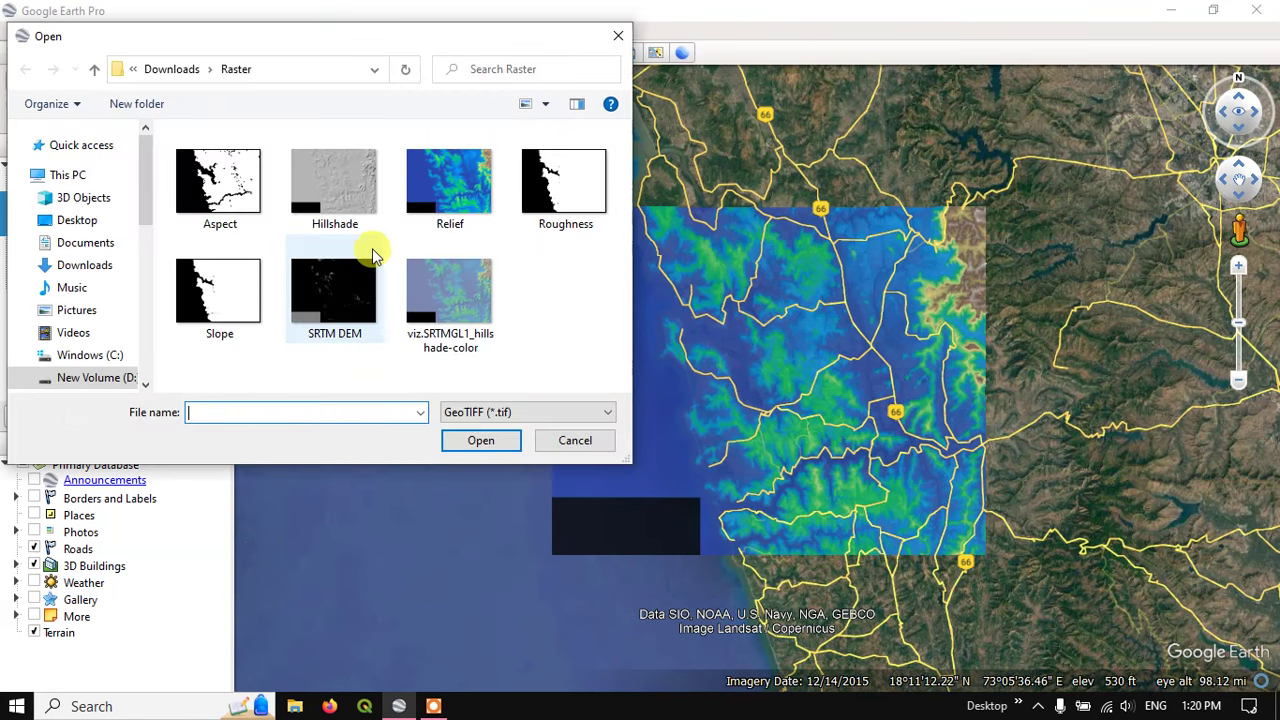
pyautogui.click(333, 291)
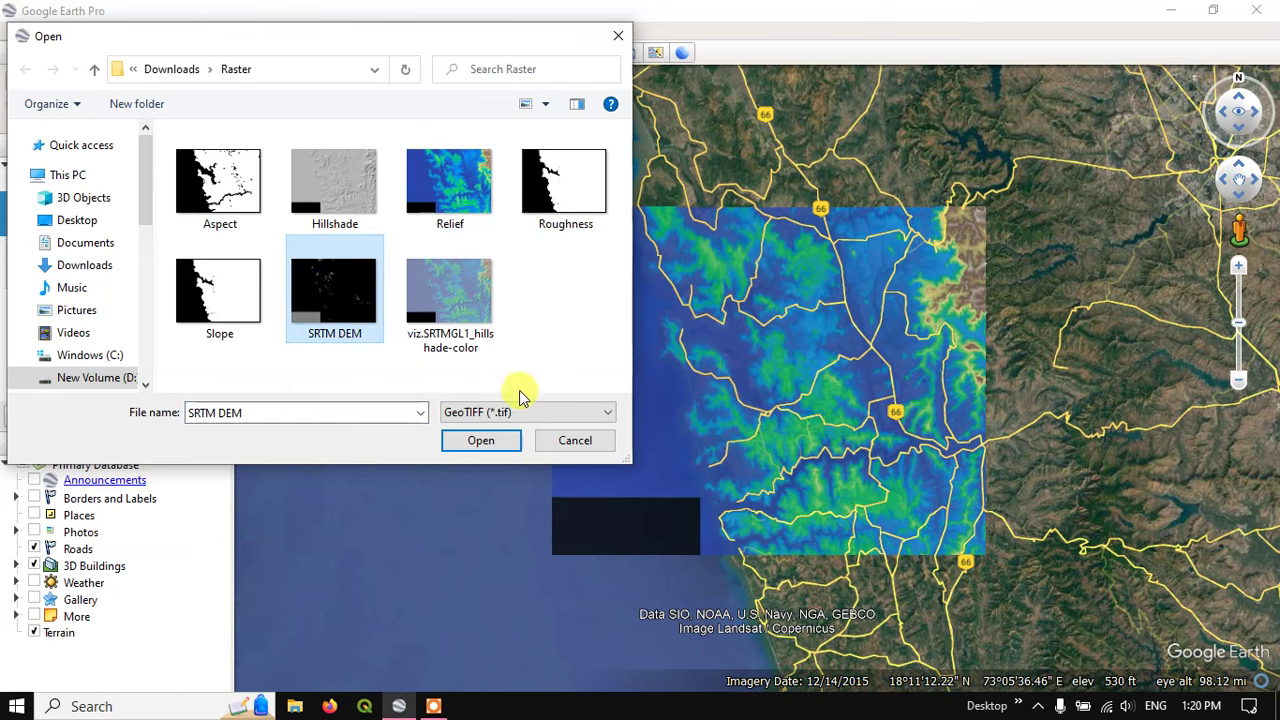
pyautogui.click(488, 448)
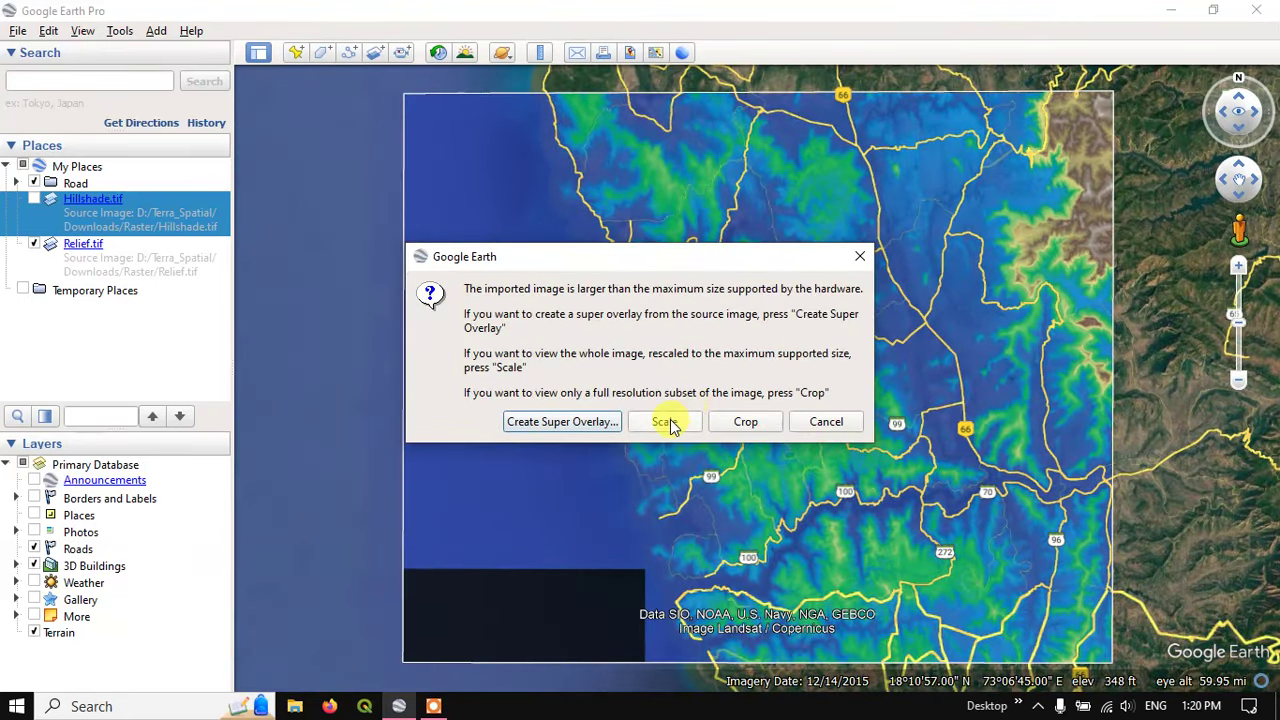
pyautogui.click(666, 422)
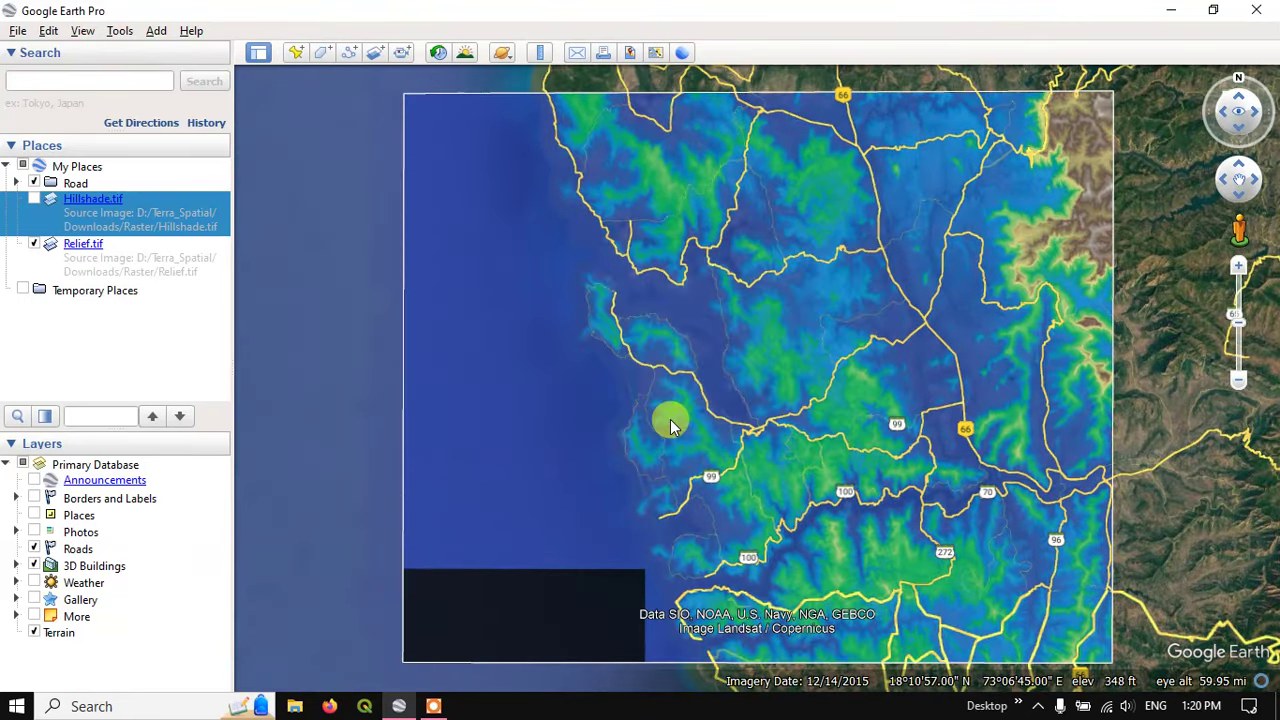
pyautogui.click(35, 250)
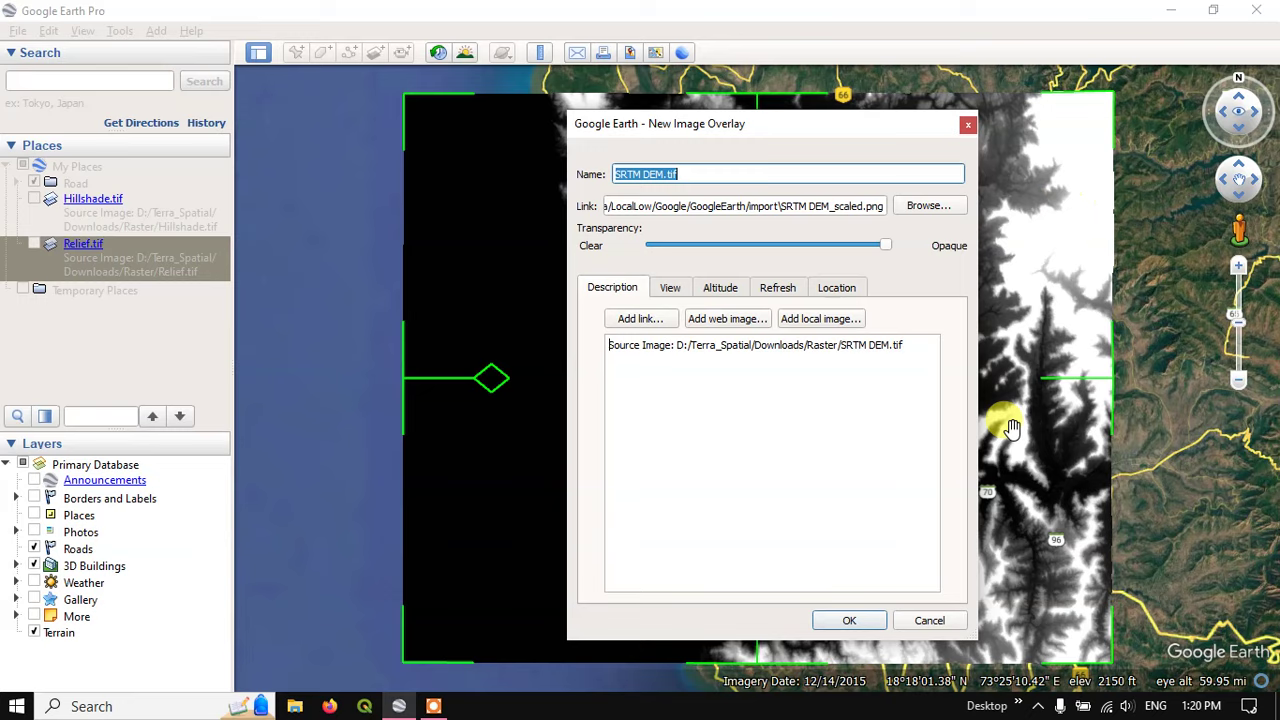
pyautogui.click(849, 622)
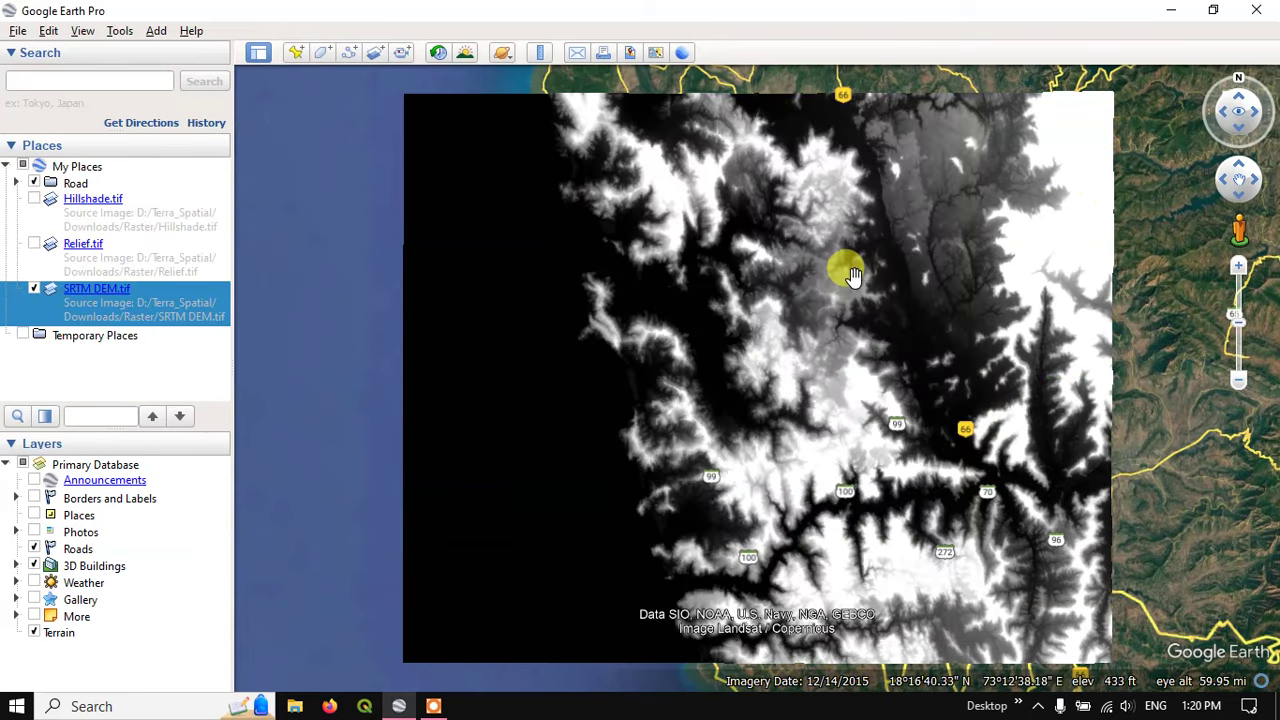
pyautogui.scroll(-3, 843, 271)
pyautogui.scroll(5, 920, 215)
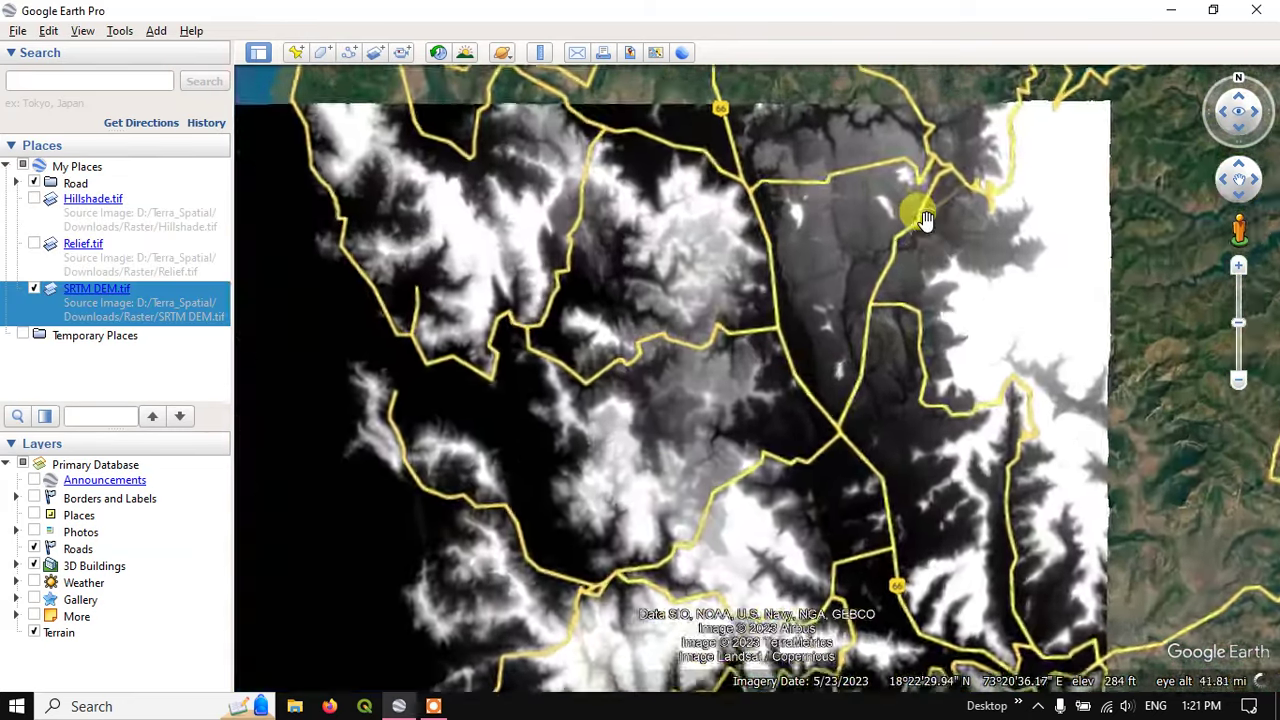
pyautogui.scroll(-5, 663, 271)
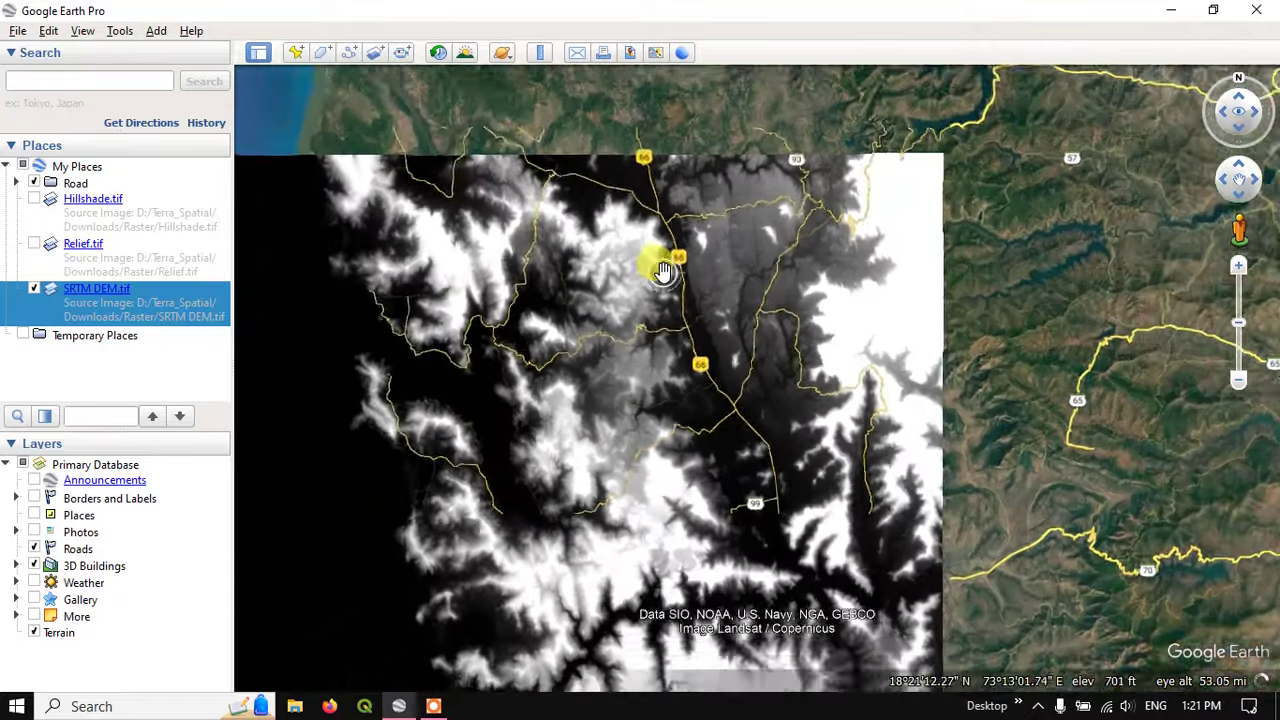